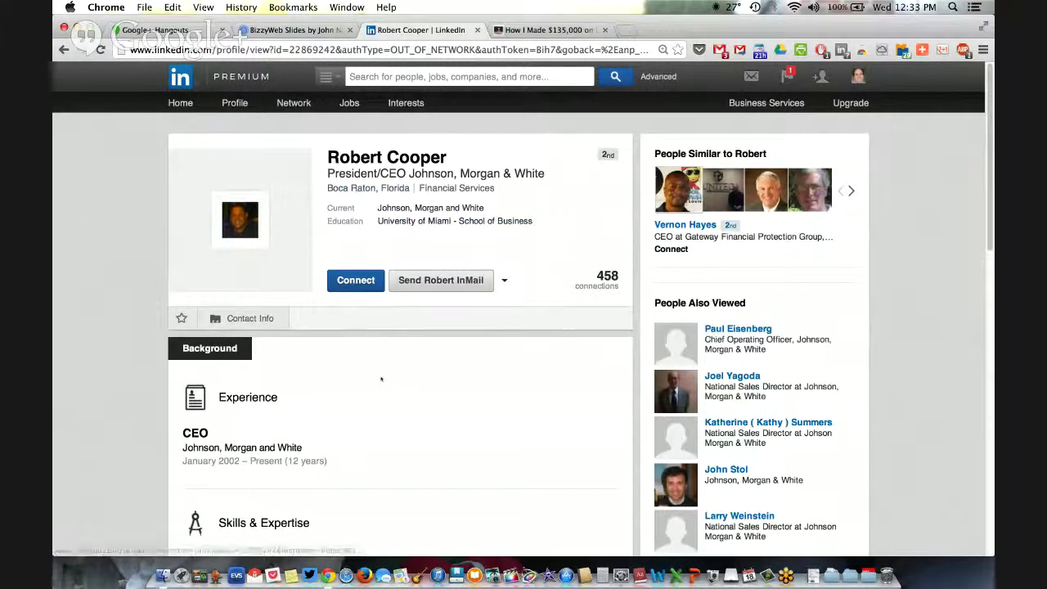
Step: Examine the prospect's LinkedIn profile for education, shared connections, additional organizations, groups and followed companies
scroll(381, 376, down, 3)
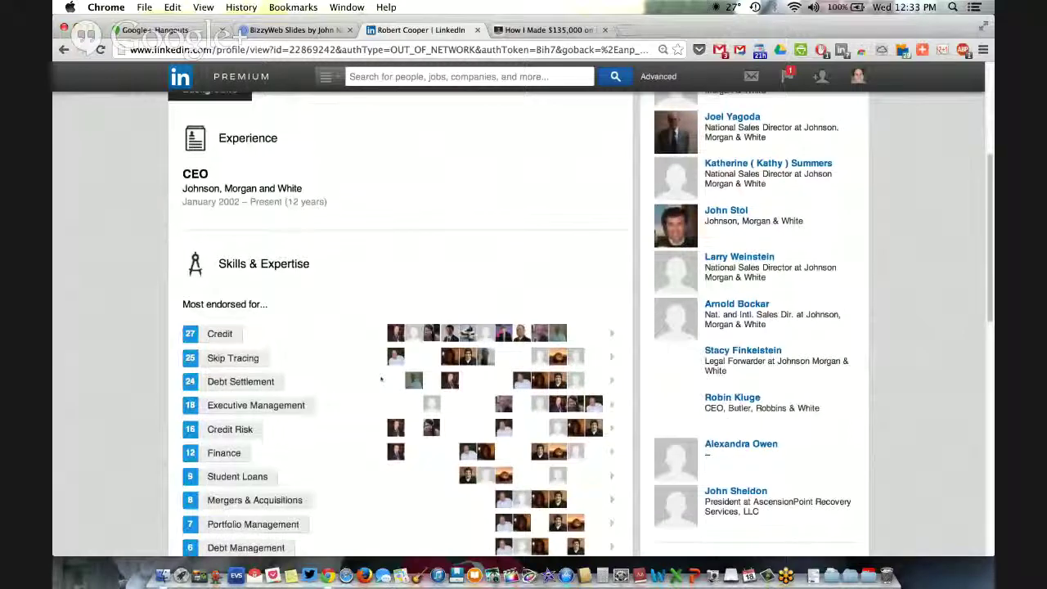
scroll(381, 379, down, 8)
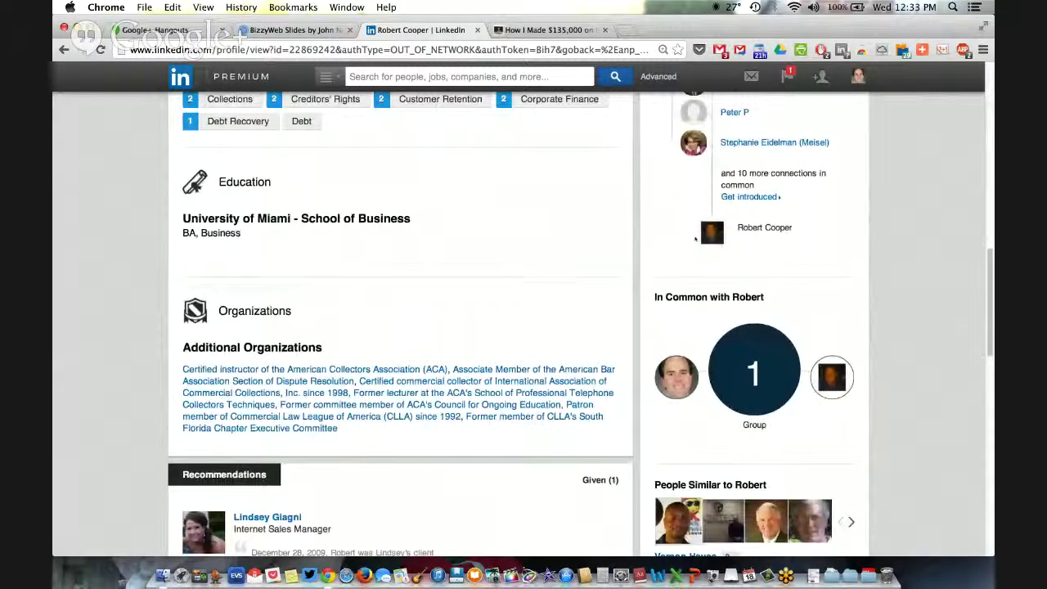
mouse_move(695, 239)
scroll(695, 239, up, 2)
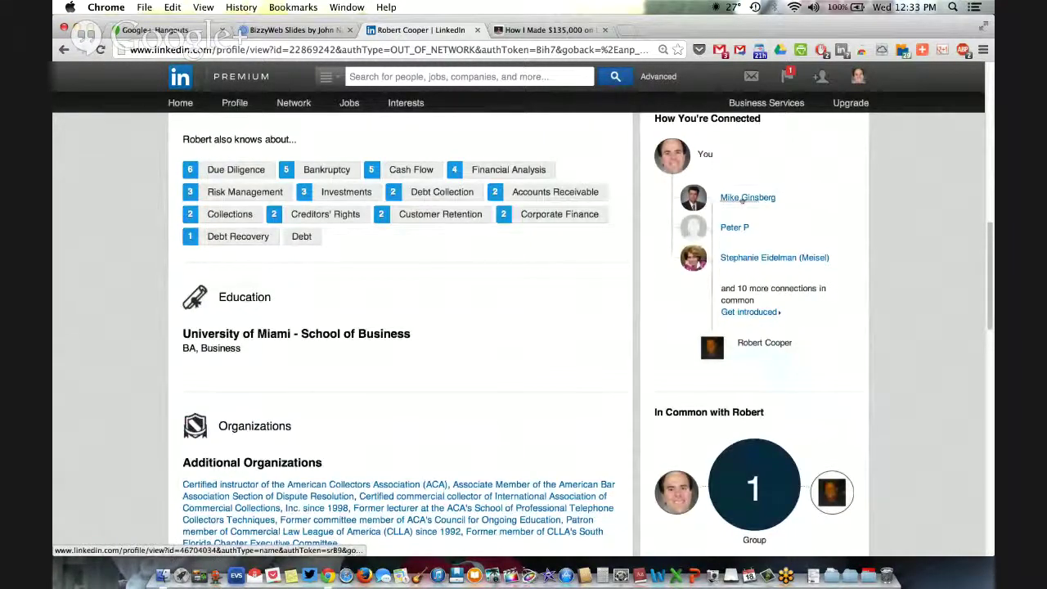
scroll(742, 199, down, 5)
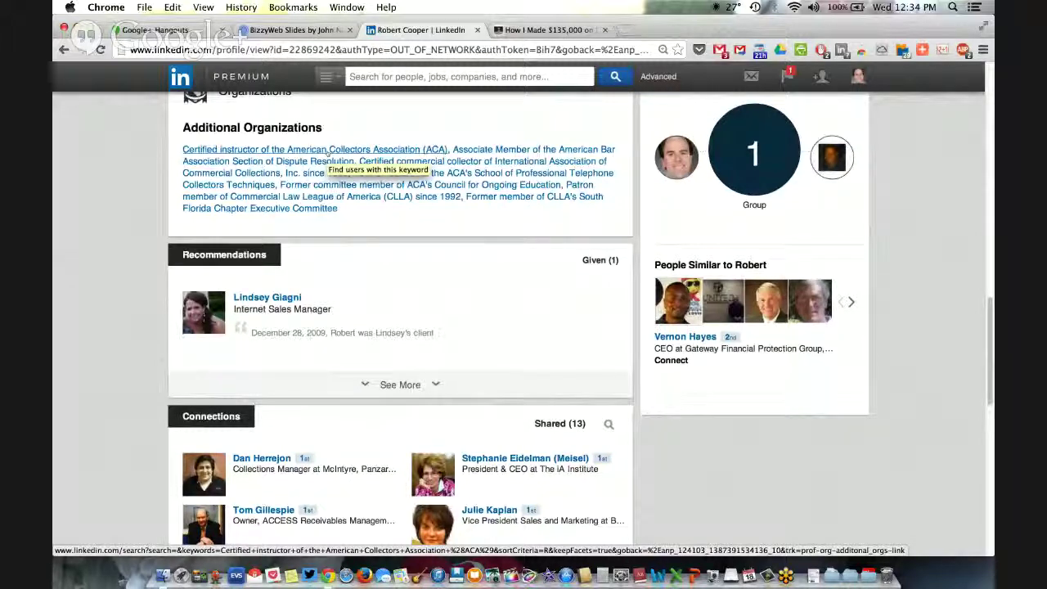
scroll(327, 154, down, 2)
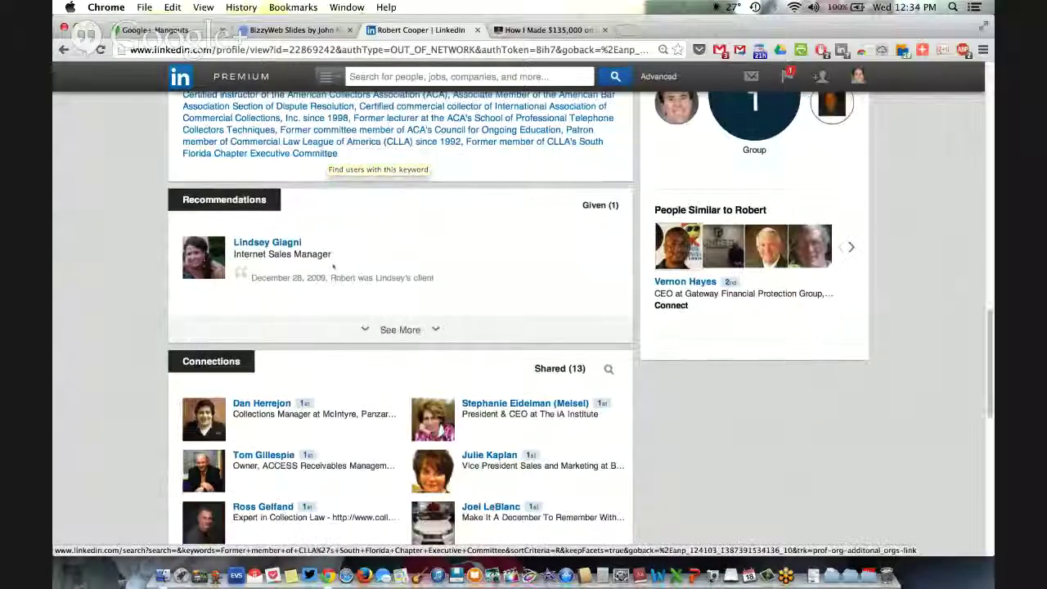
scroll(333, 266, down, 10)
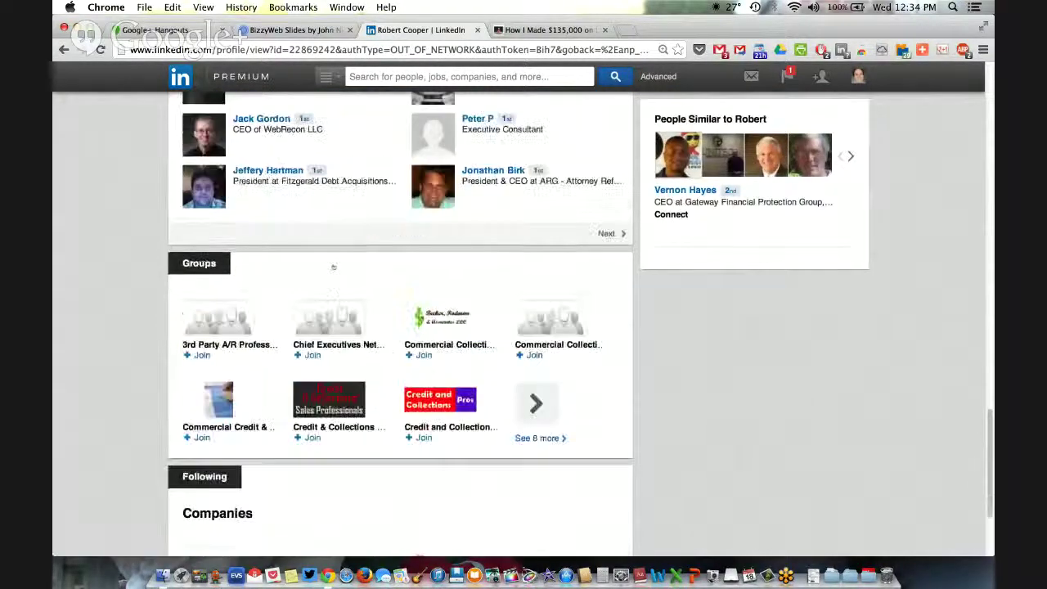
scroll(333, 266, down, 3)
scroll(333, 267, down, 1)
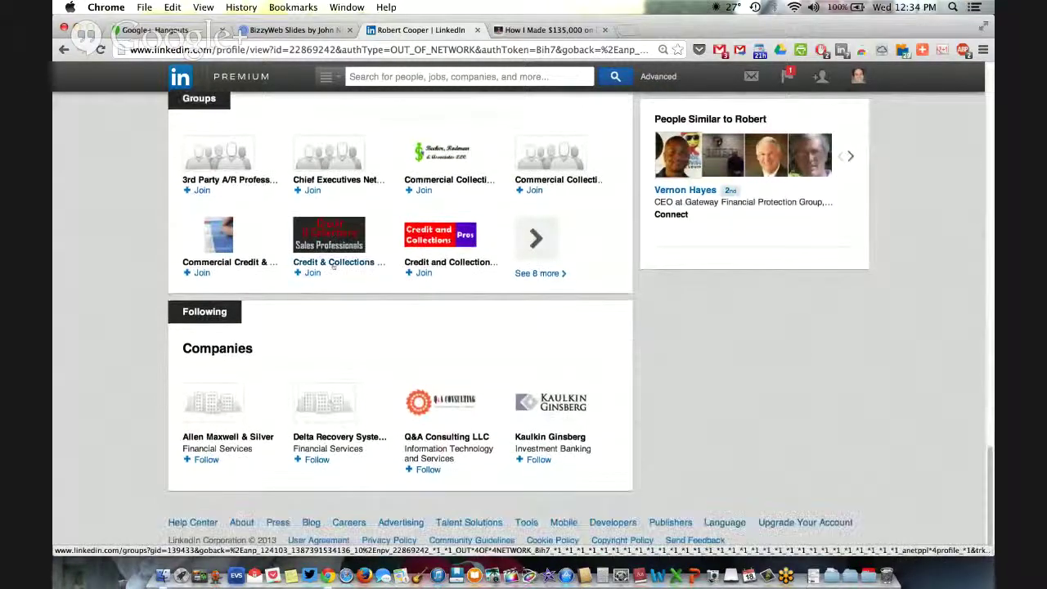
scroll(332, 267, up, 20)
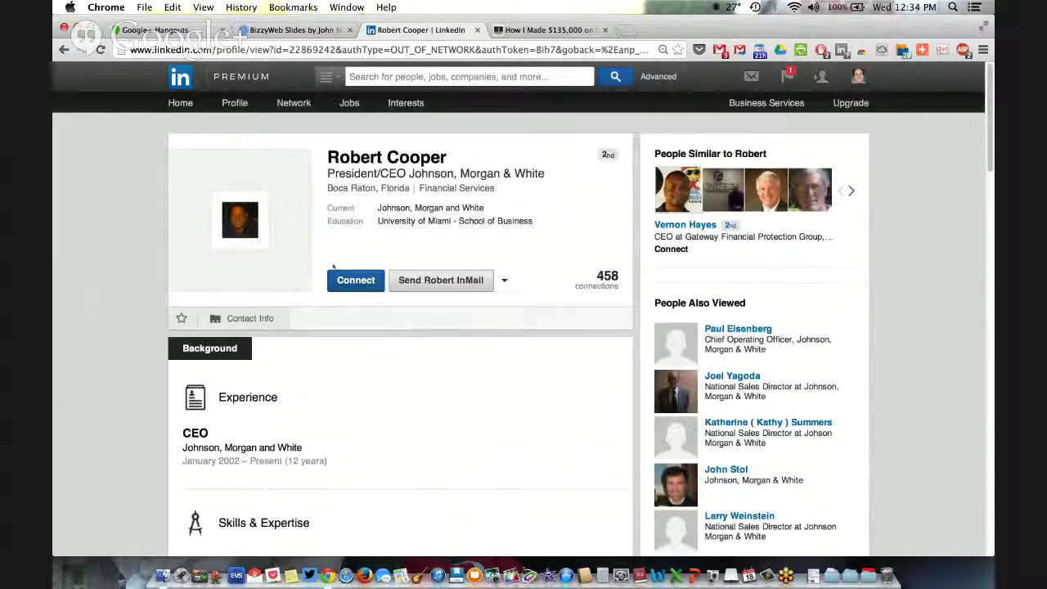
Step: Start a connection invitation to this person and delete the default message text above the signature
click(358, 279)
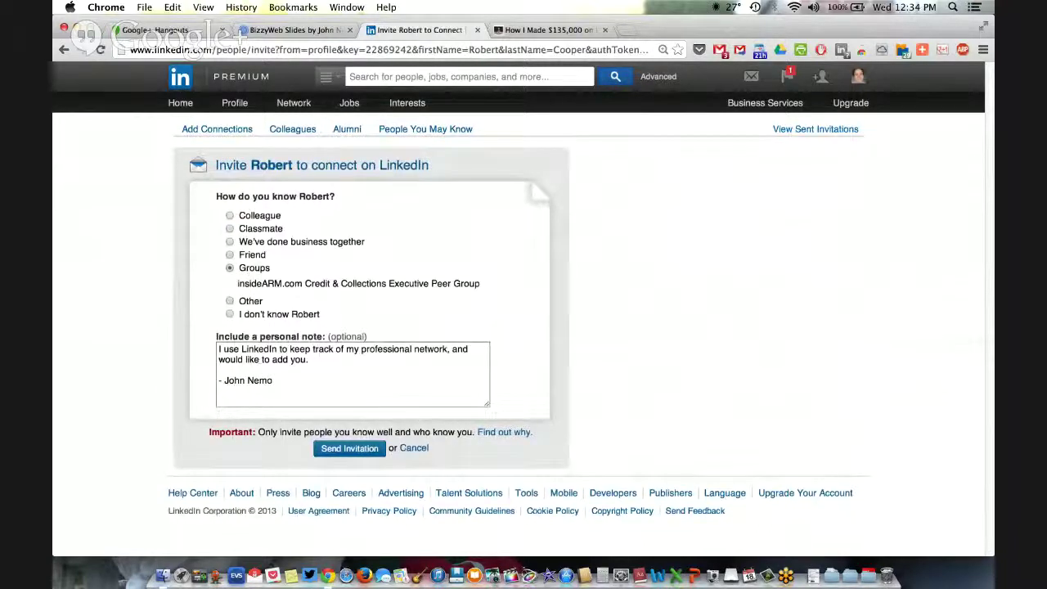
drag(314, 360, 198, 342)
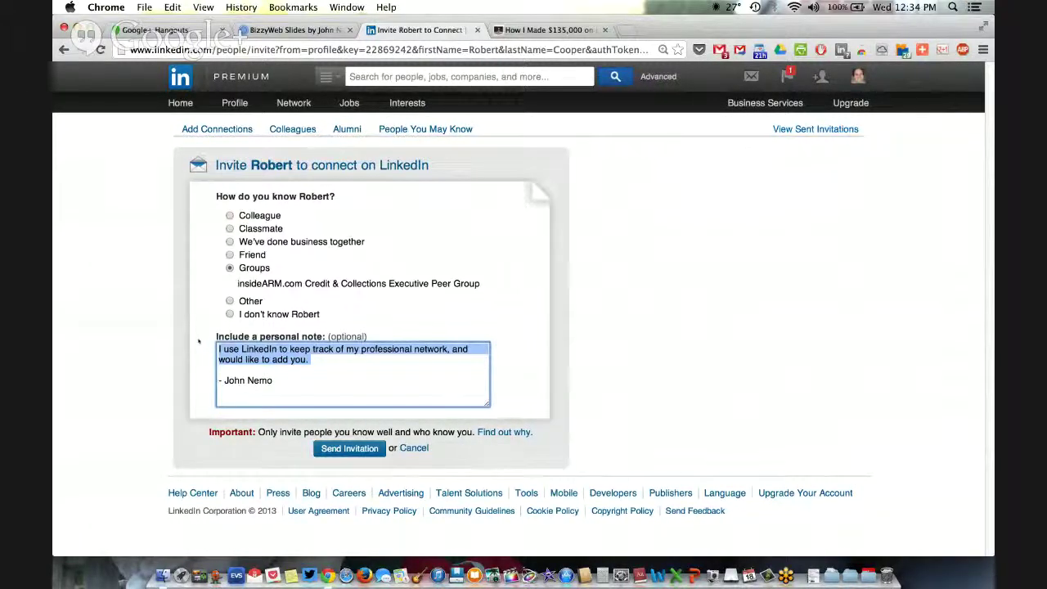
key(BackSpace)
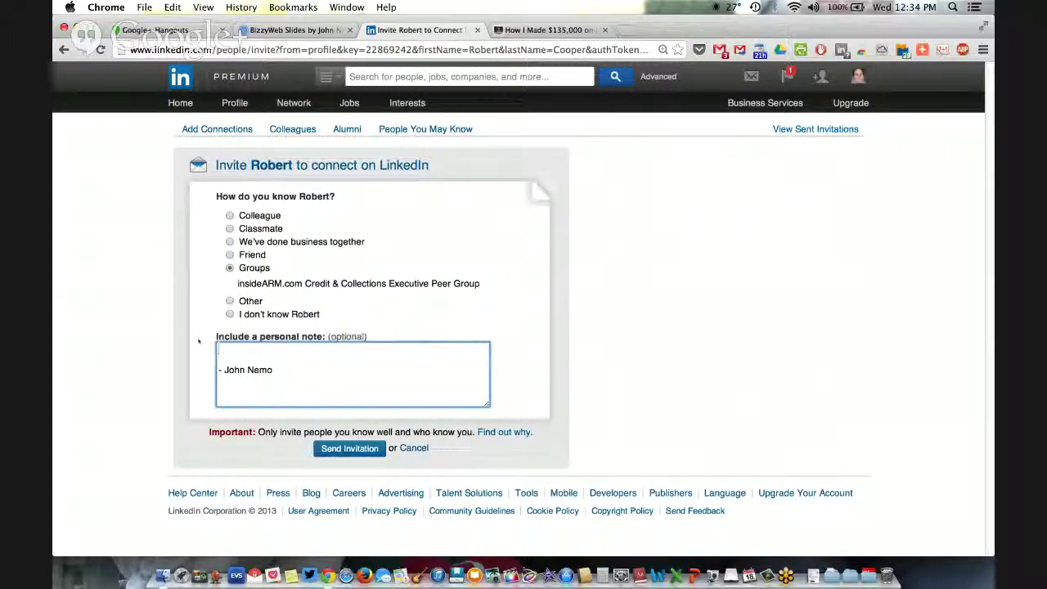
Step: Begin the personal note with a first-name greeting and "I see you went to Miami - are you a huge 'Canes fan?"
text(Hi Robert,)
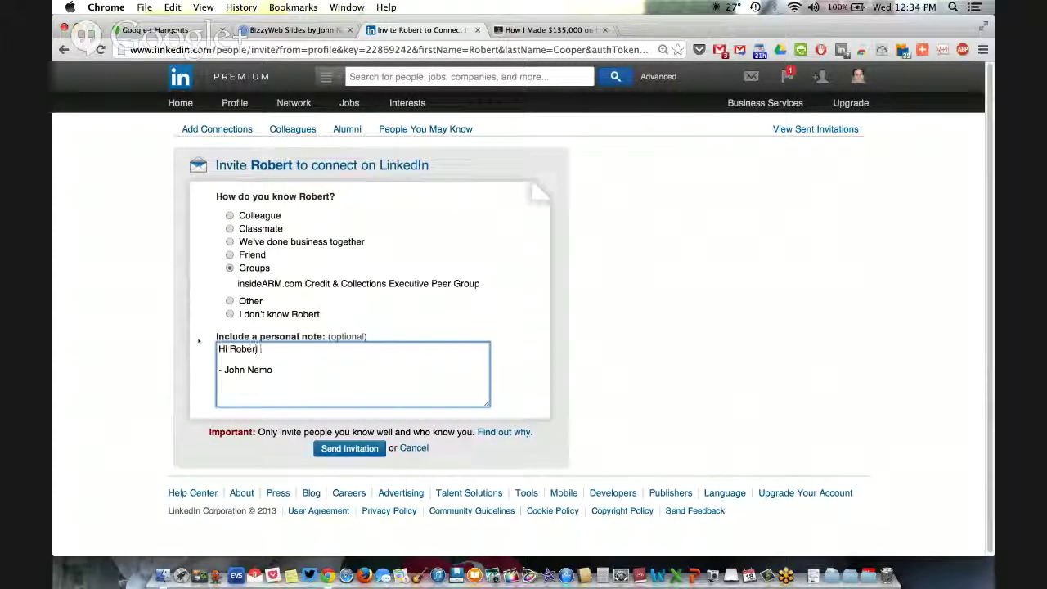
text(I see you went t)
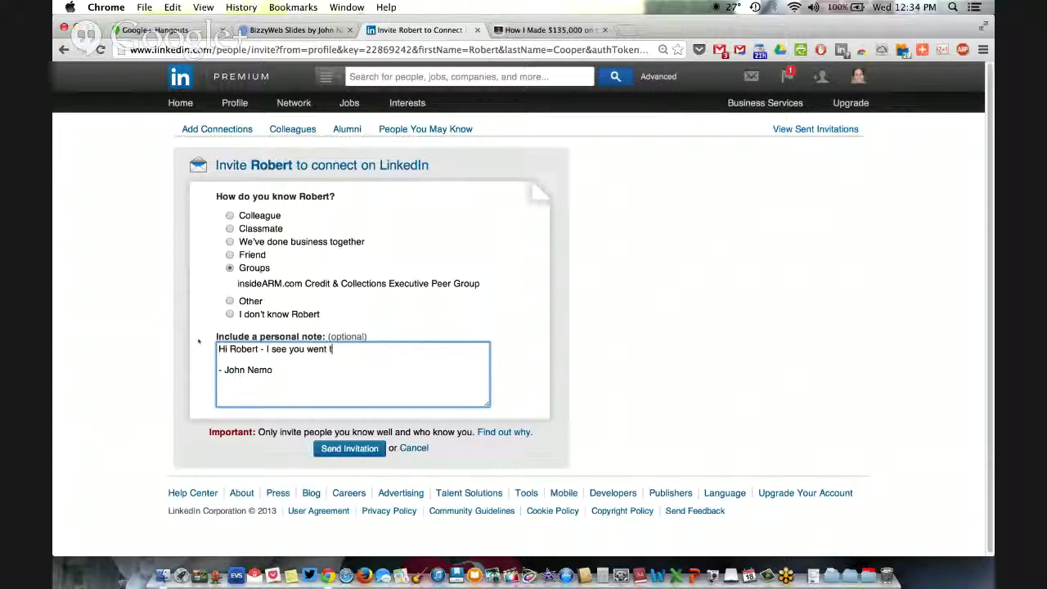
text(o Miami)
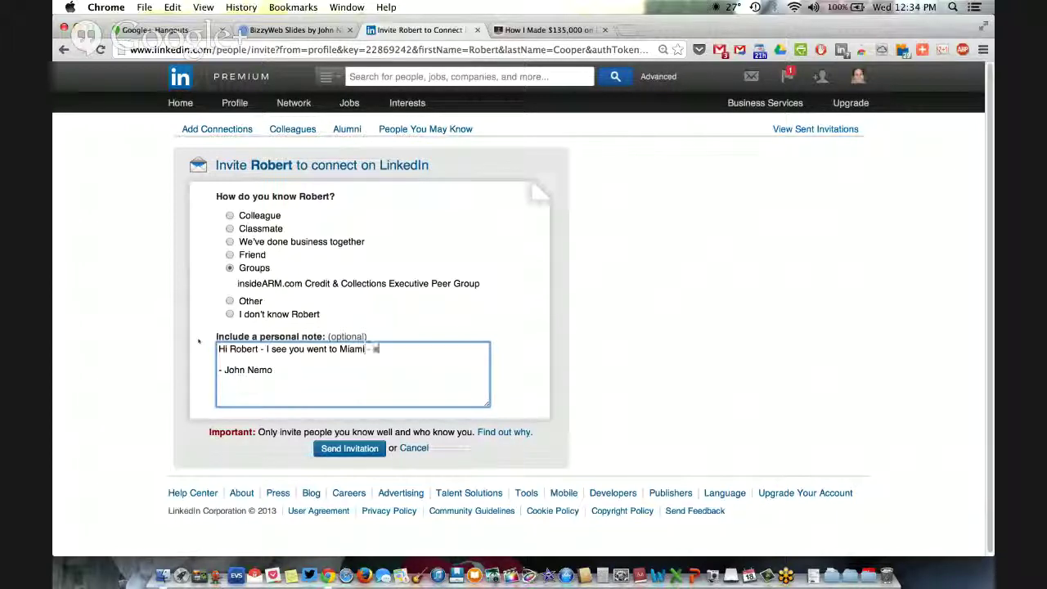
text( - are you a huge 'c)
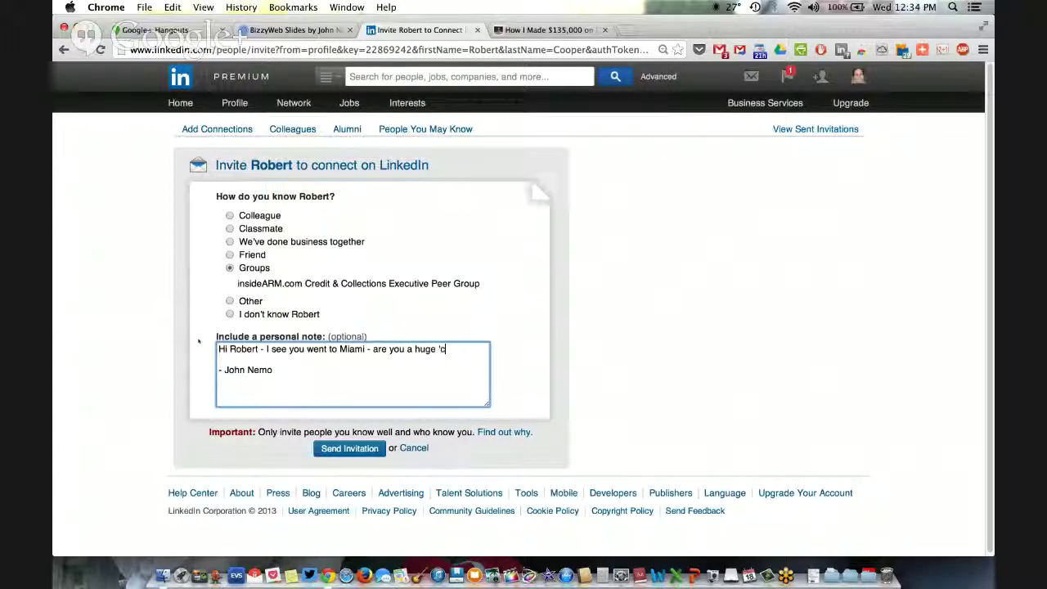
text(ane')
key(BackSpace)
key(BackSpace)
key(BackSpace)
key(BackSpace)
key(BackSpace)
text(Can)
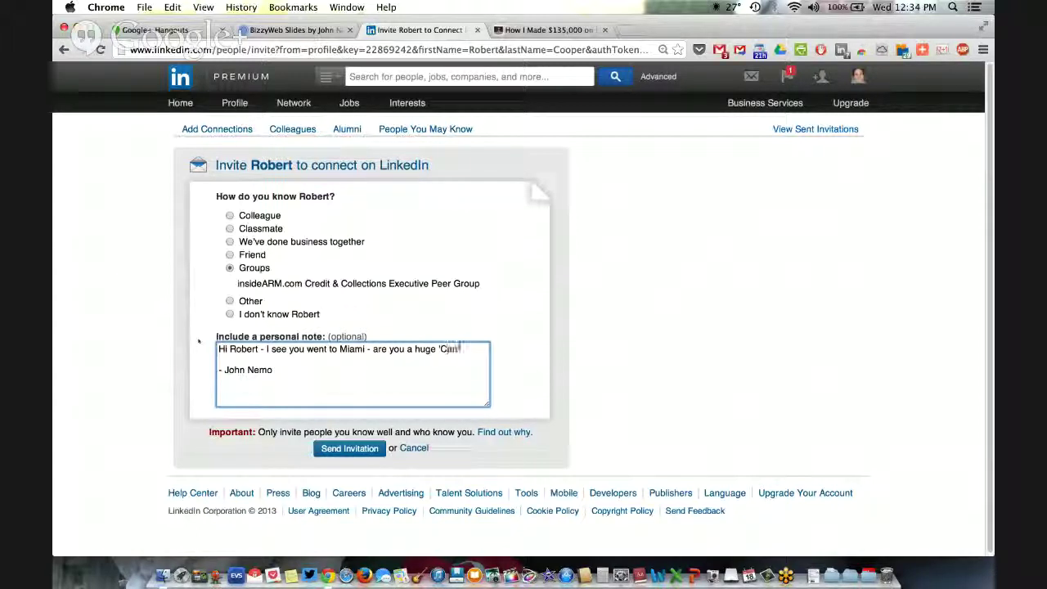
text(es fan?)
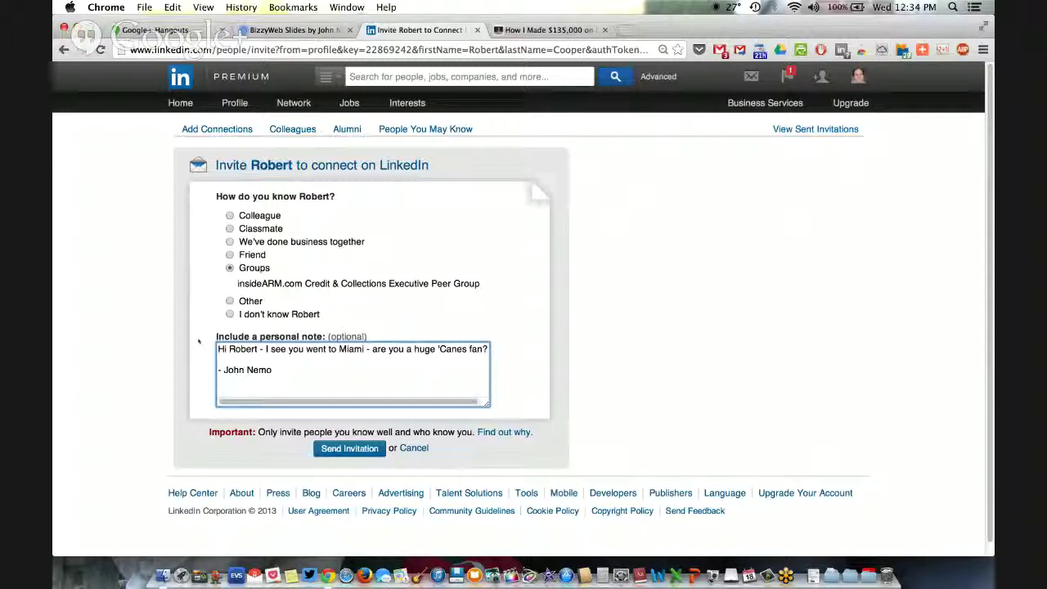
Step: Add "Also I used to be the PR guy at ACA International - you still do instruction for them?" to the note
key(Return)
text(Also I used)
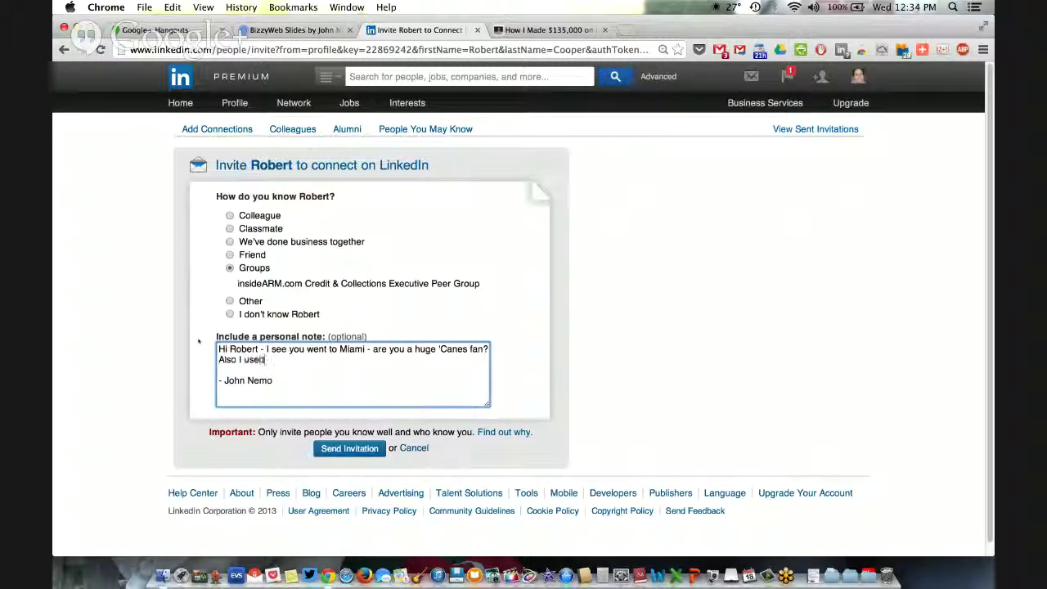
text( to be the PR Guy)
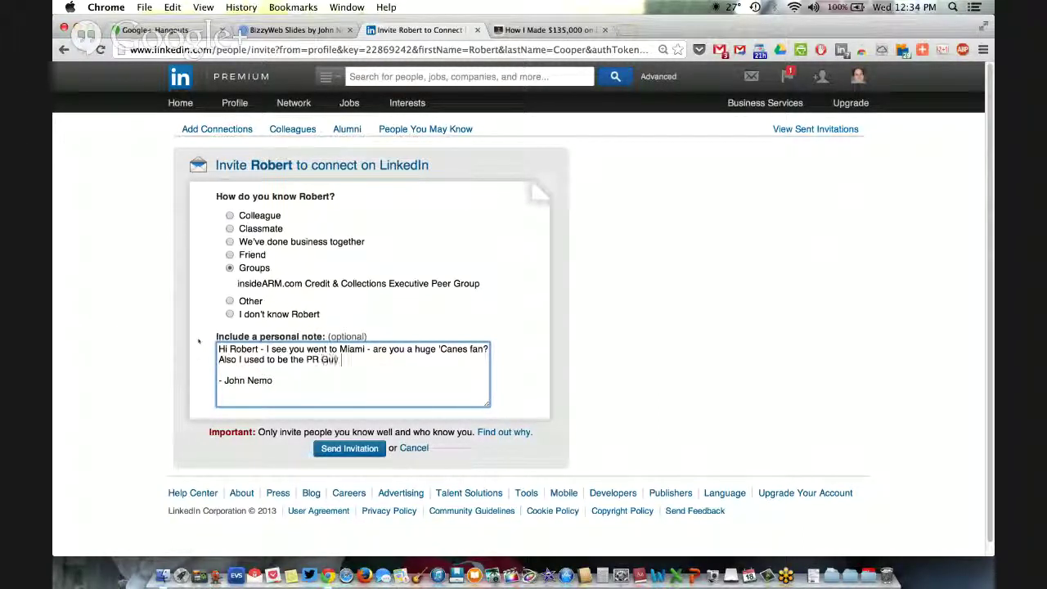
text( at AC)
key(BackSpace)
key(BackSpace)
key(BackSpace)
key(BackSpace)
key(BackSpace)
key(BackSpace)
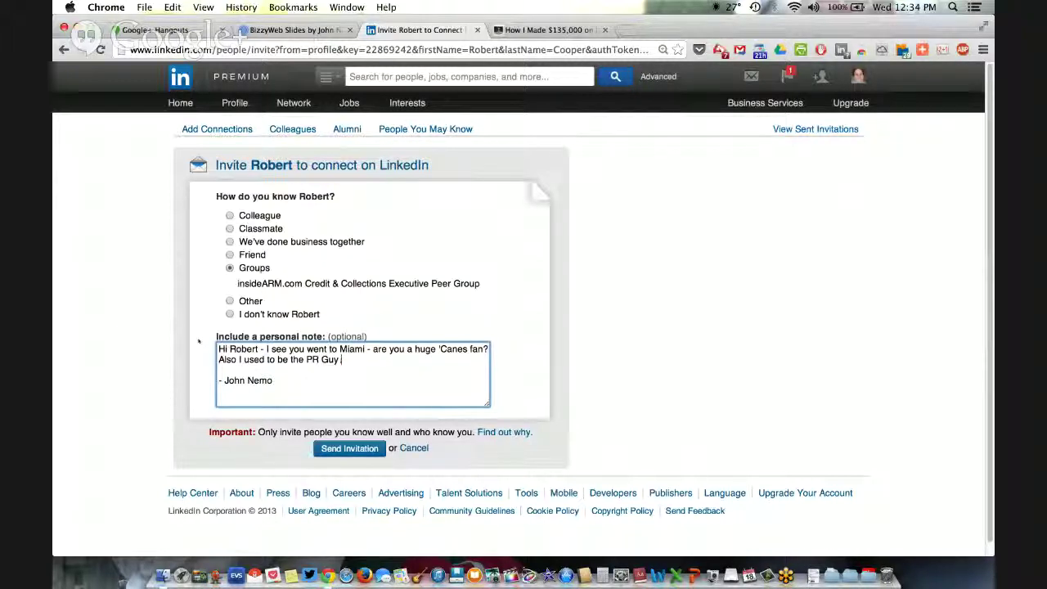
text(guy at ACA )
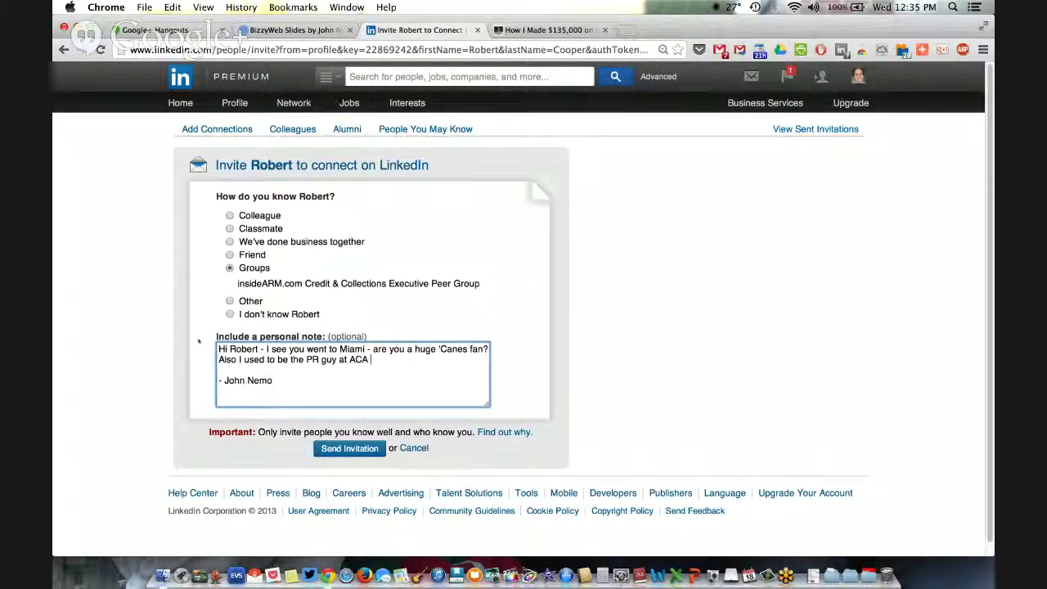
text(International )
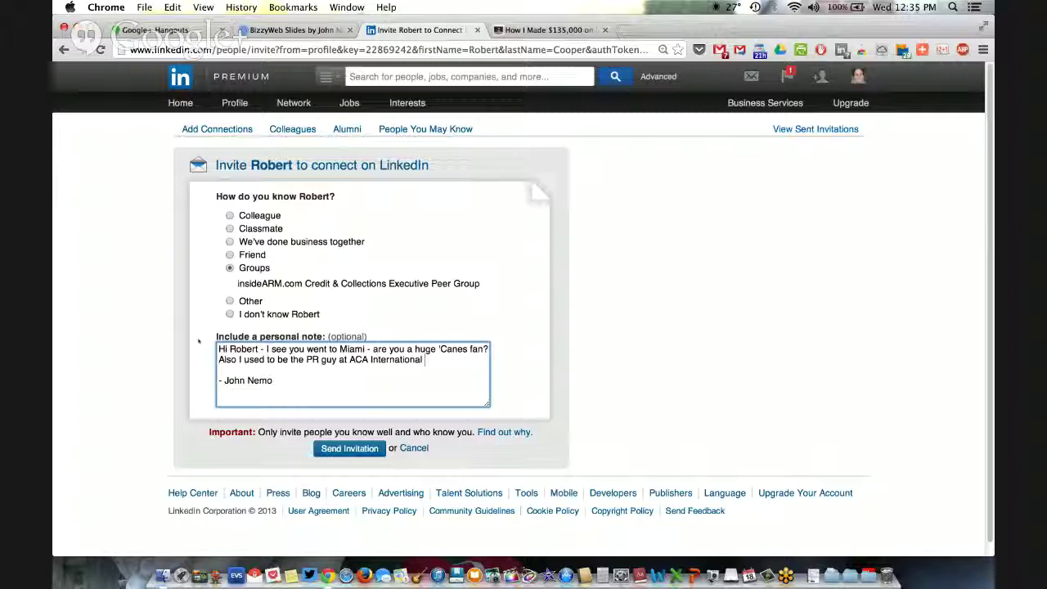
text(I you still do)
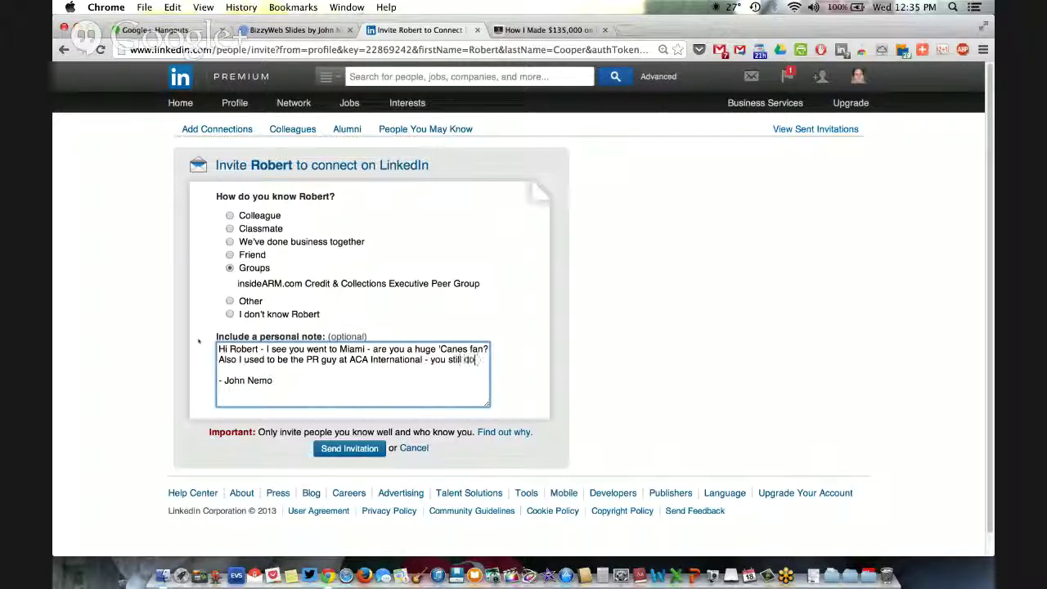
text( instruction fi)
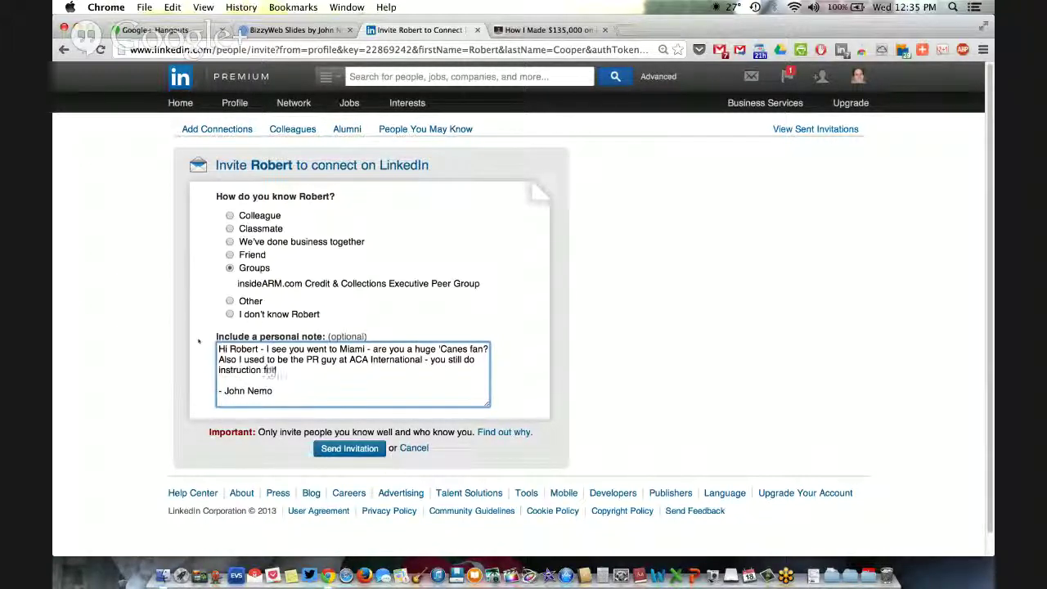
key(BackSpace)
text(or them?)
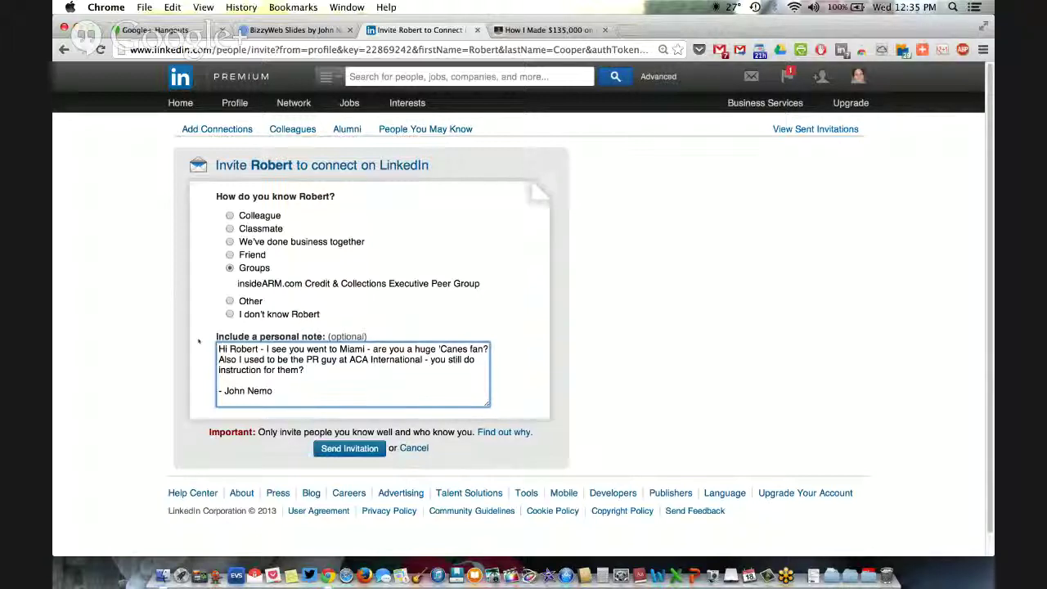
Step: Continue the note with "I'd love to connect & invite you to my Group on Debt Collection Marketing Tips"
text(I'd love to connect & in)
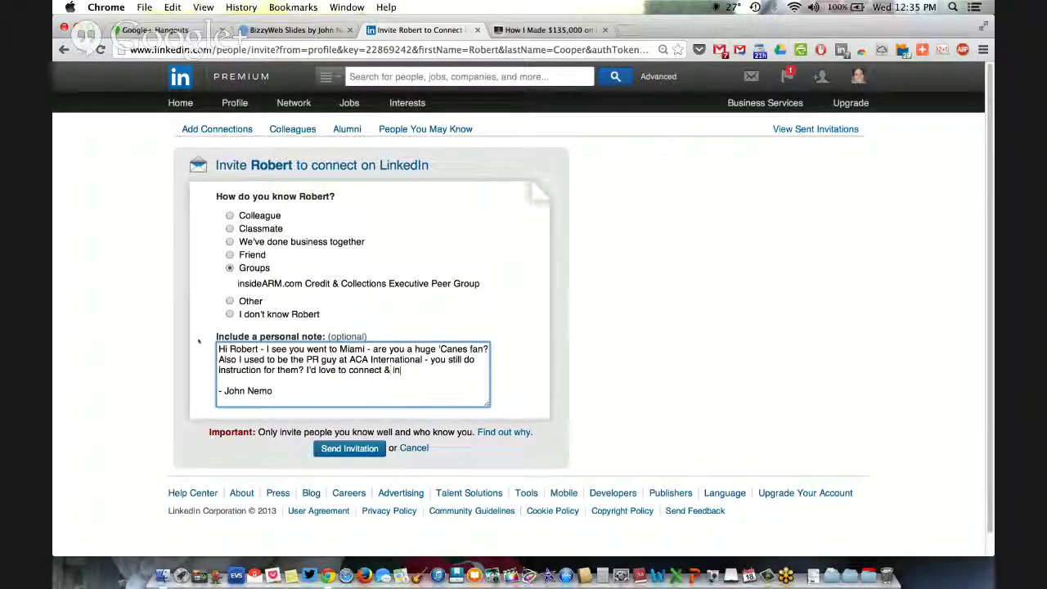
text(vite you to my)
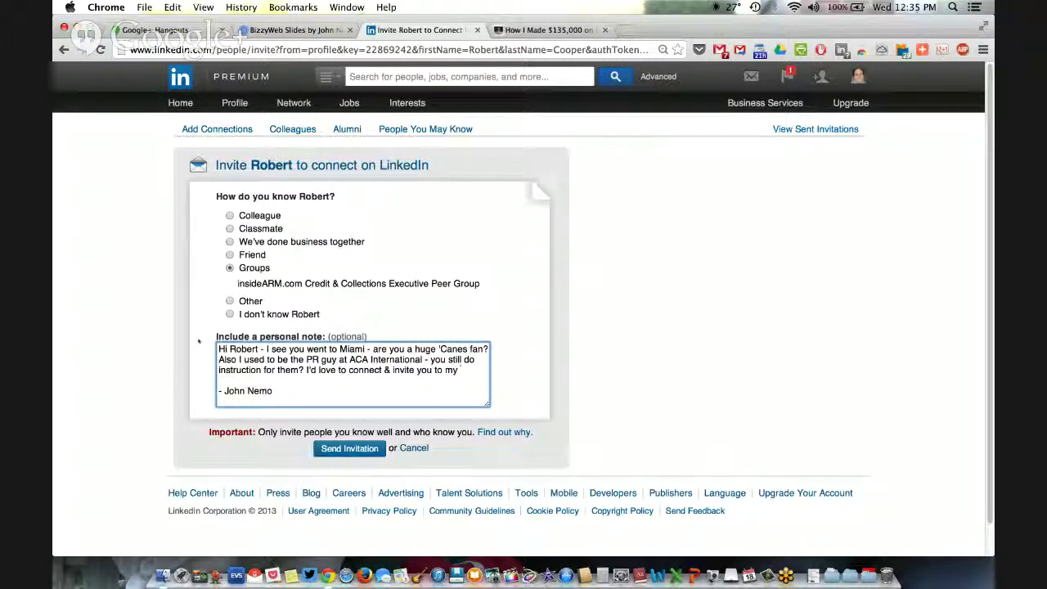
text( Group on Debt )
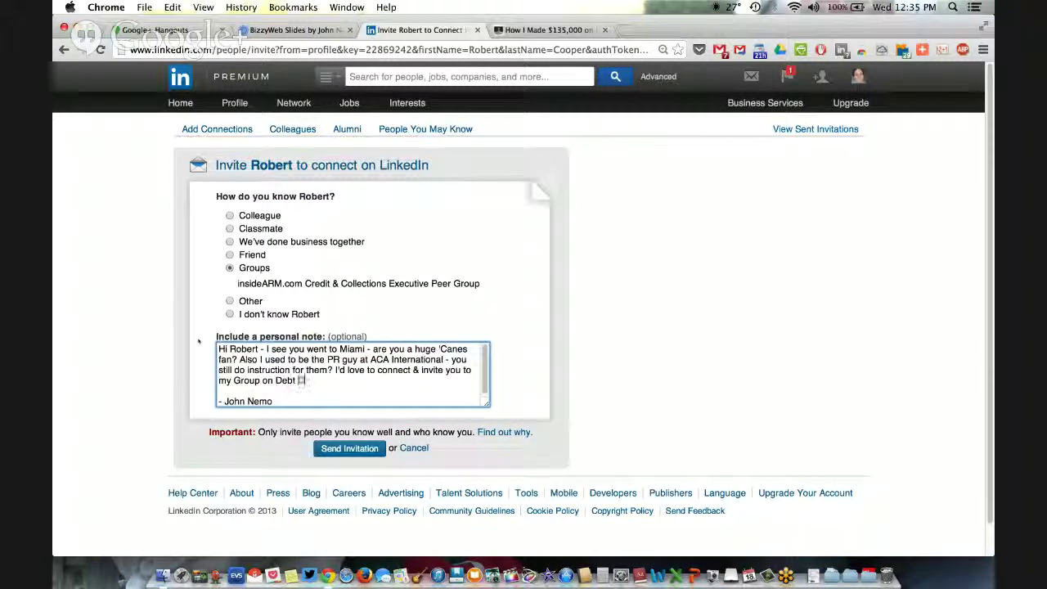
text(Collection Marketing)
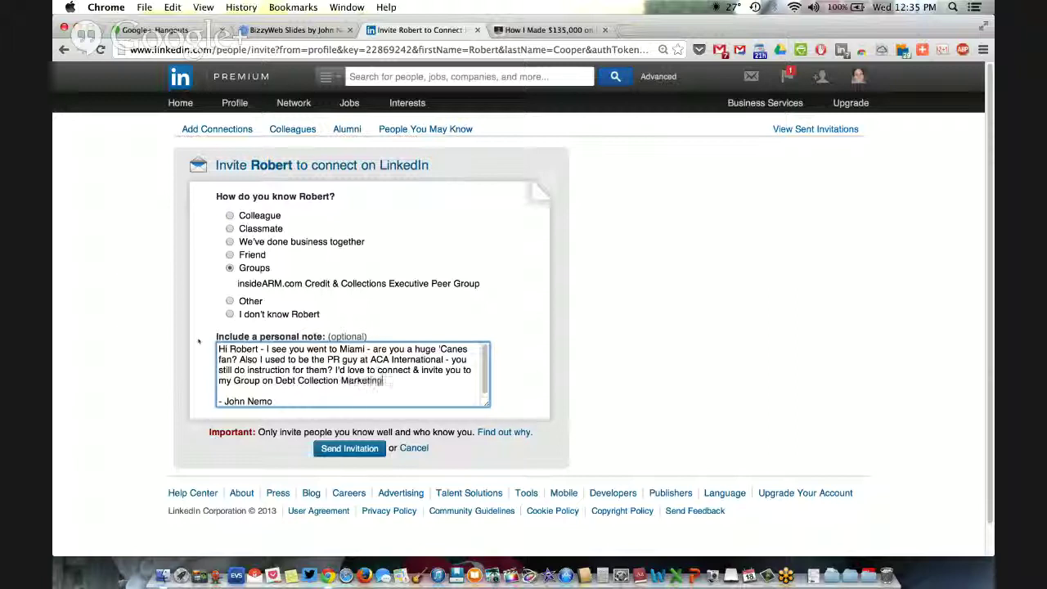
text( Tips )
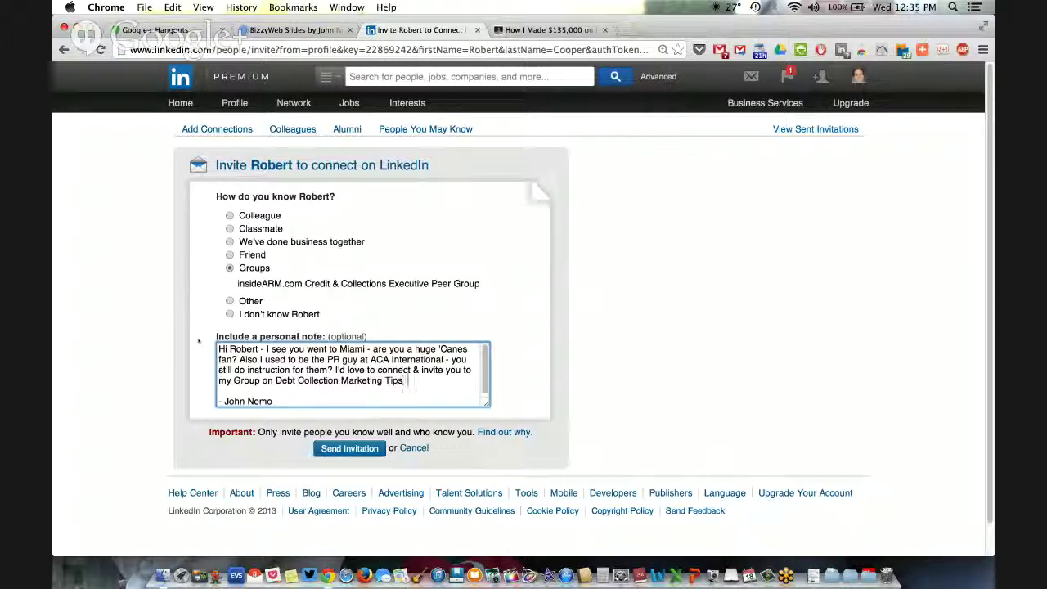
Step: Add a closing sentence to the note beginning "Think you'd find the posts and content really useful to"
text(Think you'd find the )
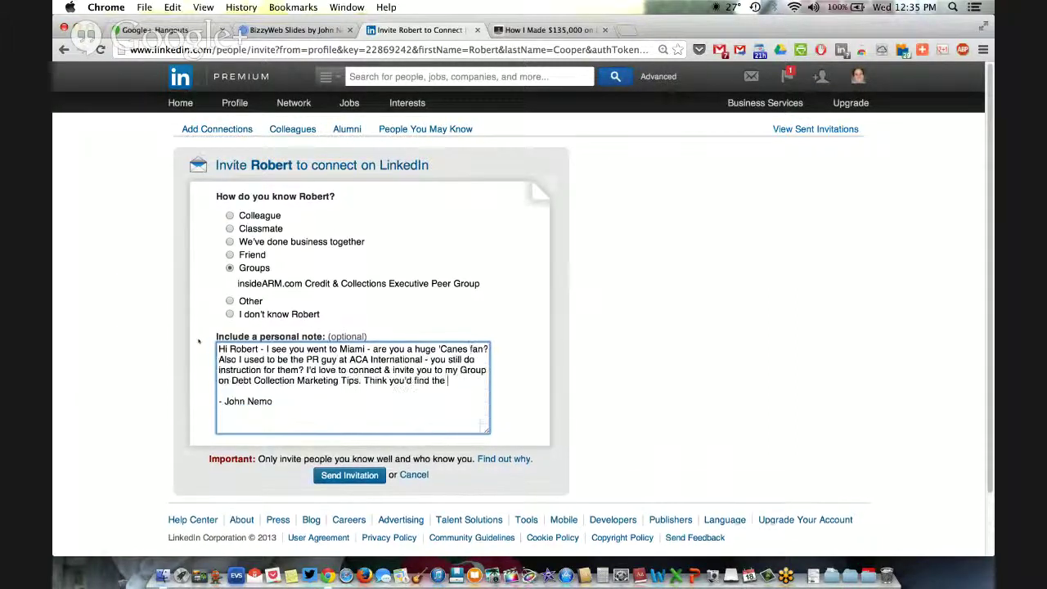
text(posts and conte)
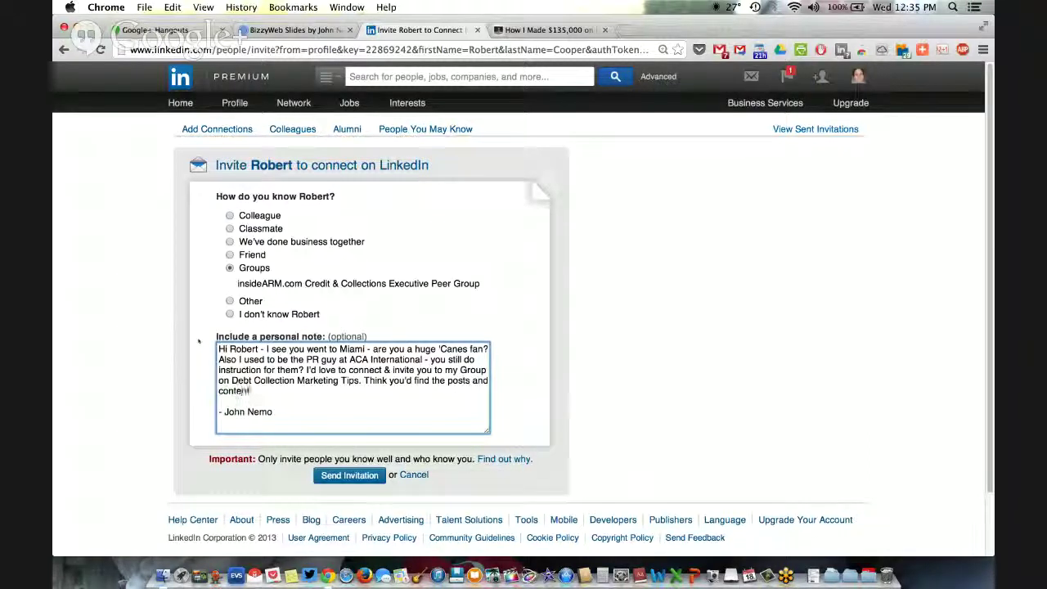
text(nt s)
key(BackSpace)
text(helpfu)
key(BackSpace)
key(BackSpace)
key(BackSpace)
key(BackSpace)
text(really useful to wh)
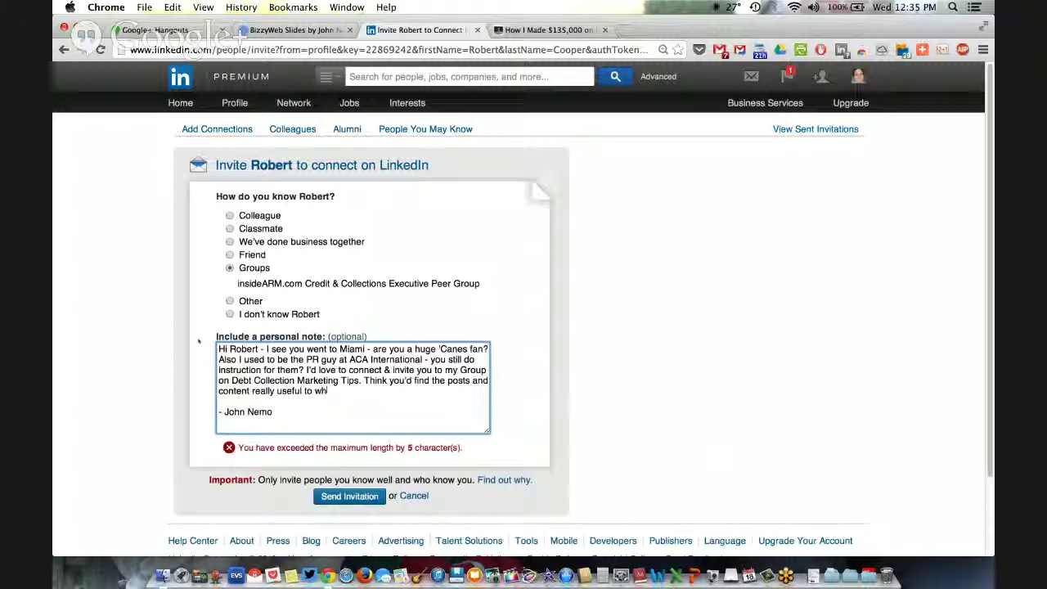
Step: Shorten the note's closing sentence by ending it with "helpful!" directly after "posts and content"
key(BackSpace)
key(BackSpace)
key(BackSpace)
key(BackSpace)
key(BackSpace)
key(BackSpace)
key(BackSpace)
key(BackSpace)
key(BackSpace)
key(BackSpace)
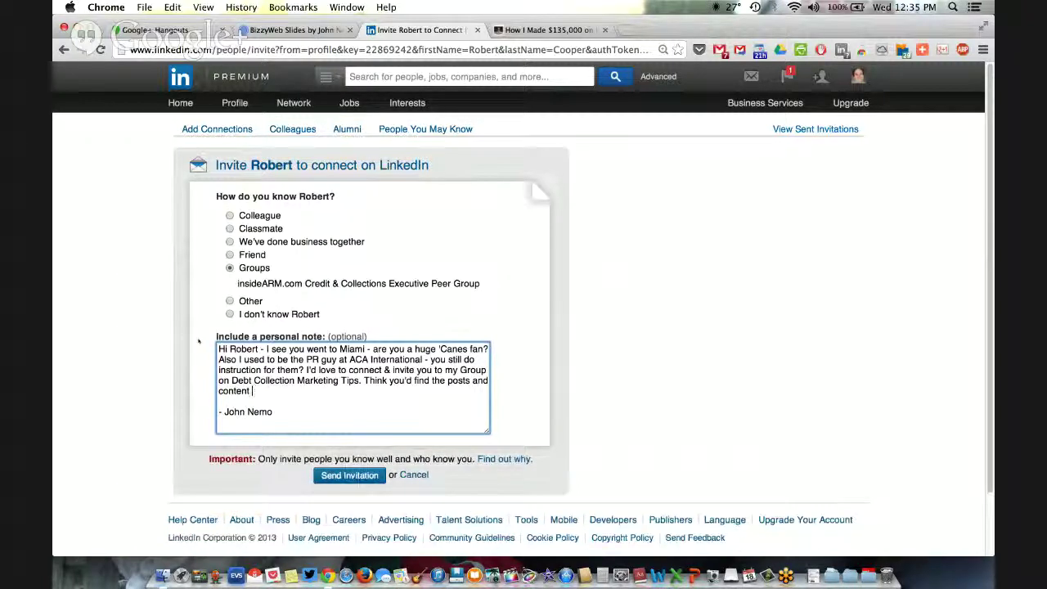
text(helpful!)
key(super+a)
key(Left)
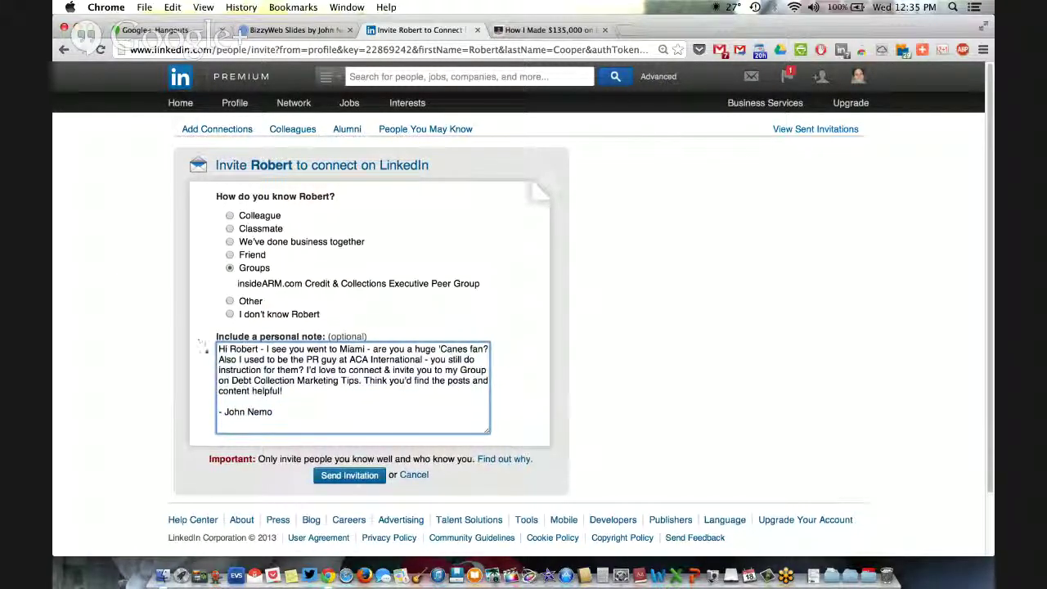
Step: Send the invitation and go back to the insideARM.com Credit & Collections Executive Peer Group's member list
click(319, 474)
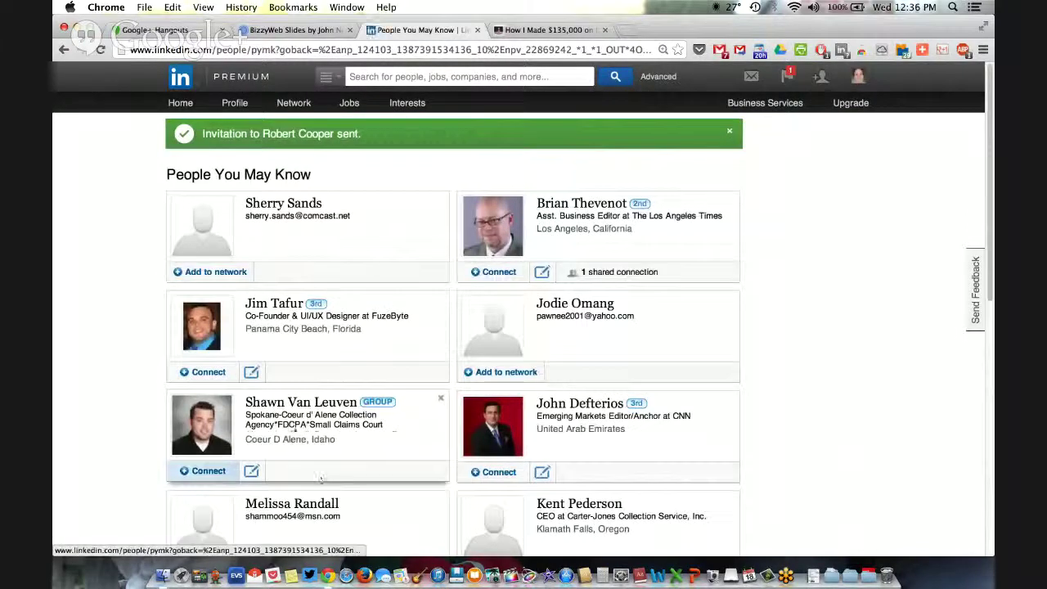
key(super+bracketleft)
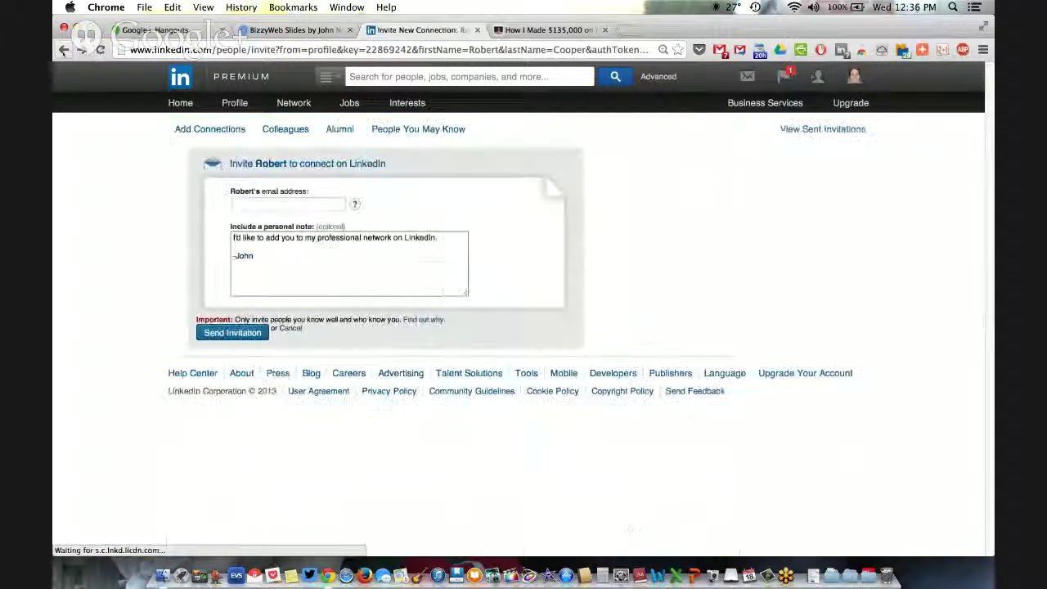
key(super+bracketleft)
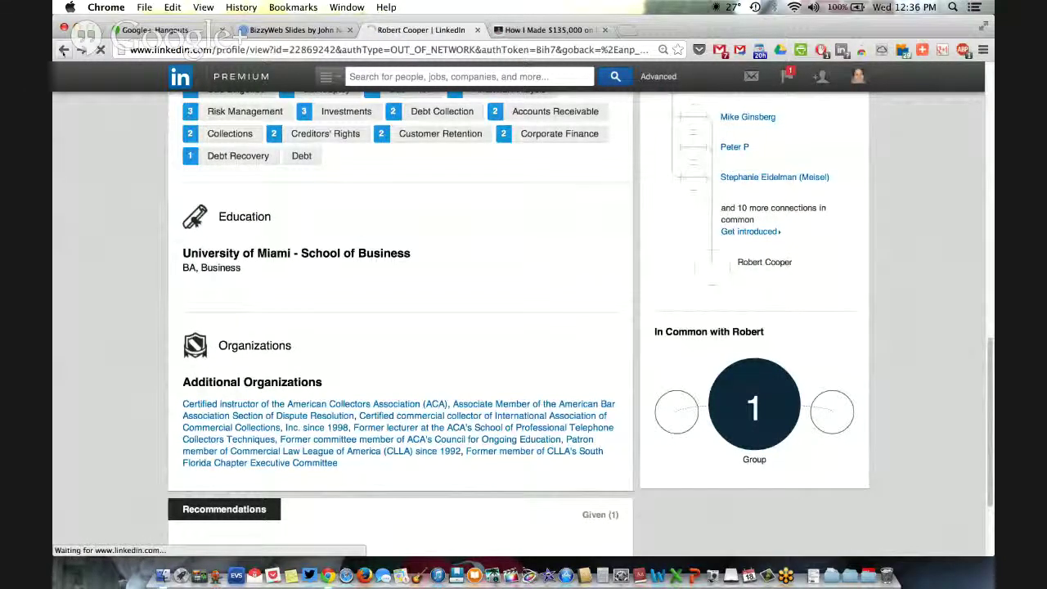
key(super+bracketleft)
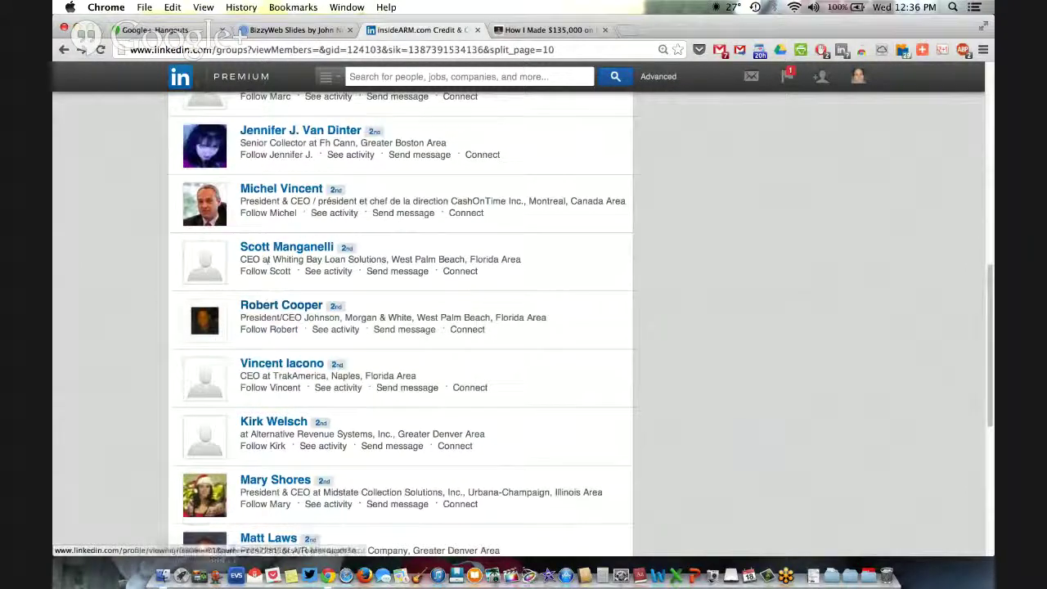
Step: Open the TrakAmerica CEO's profile and examine the experience, skills, education, recommendations and groups for details to mention
click(268, 365)
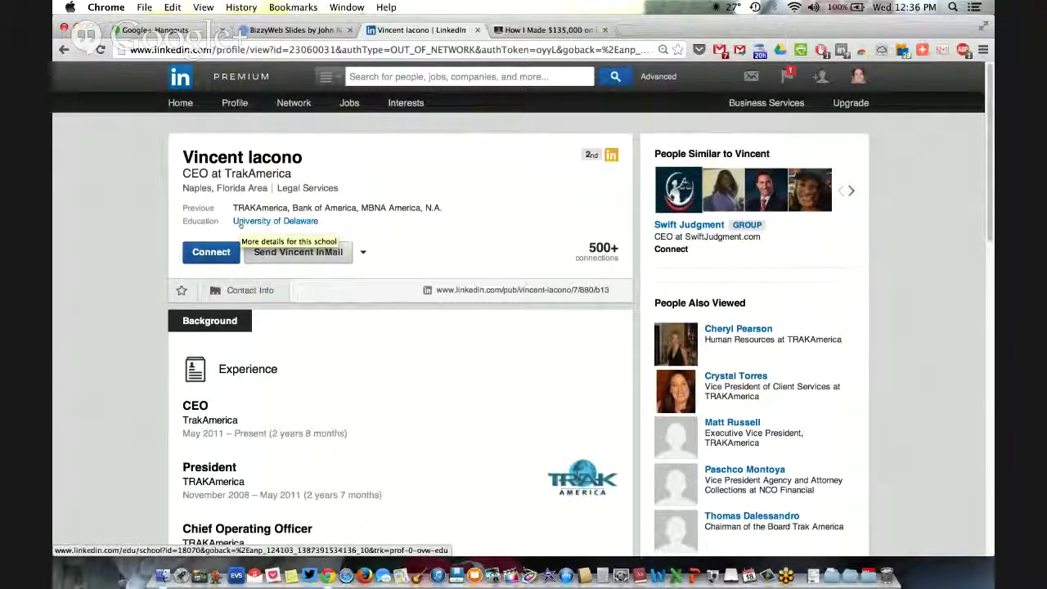
scroll(241, 227, down, 5)
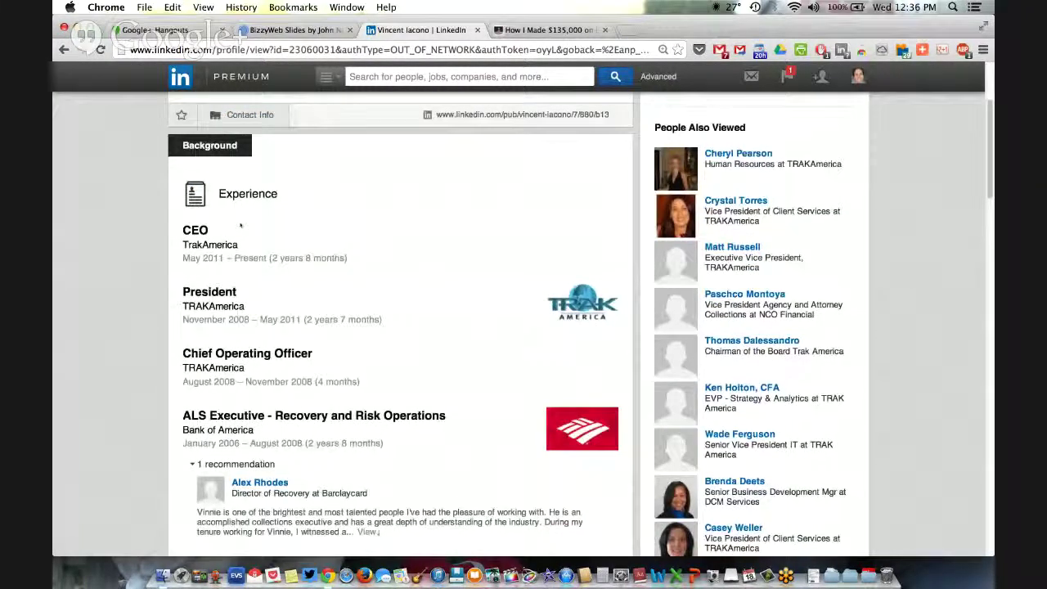
scroll(240, 225, down, 4)
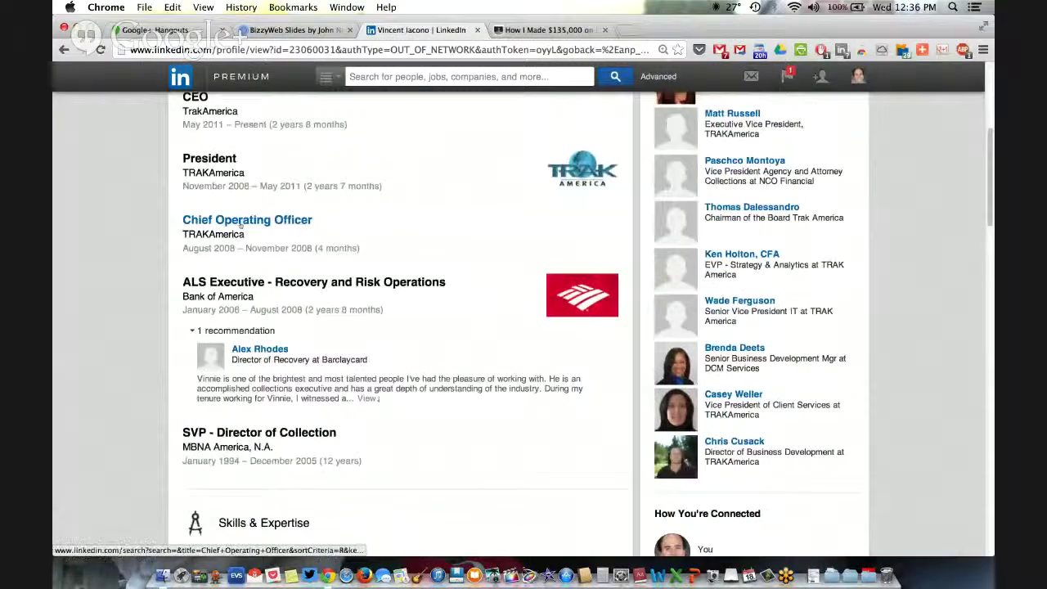
scroll(240, 225, down, 12)
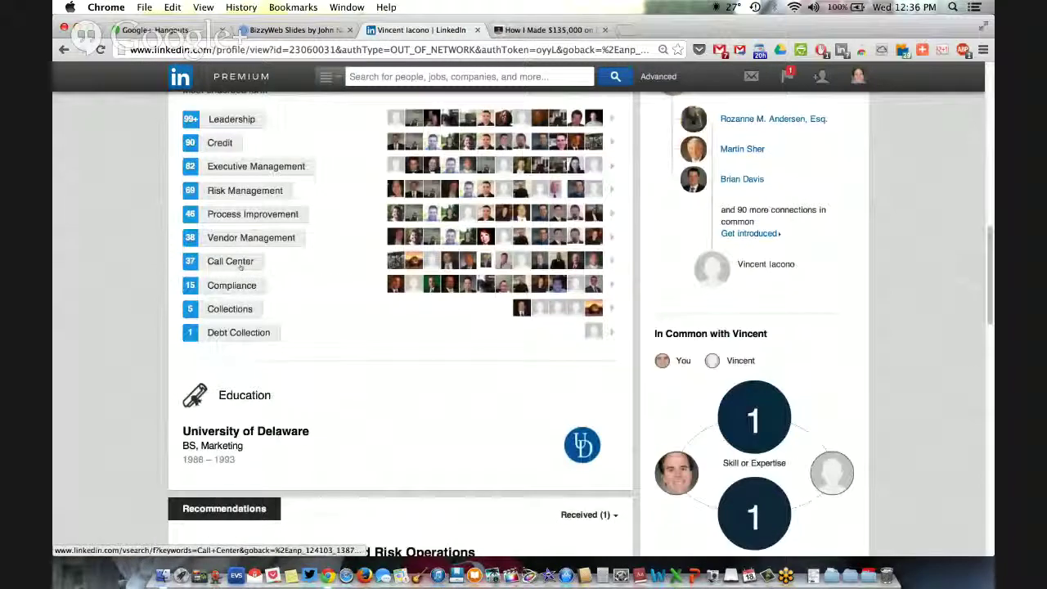
scroll(241, 266, down, 6)
scroll(237, 257, down, 7)
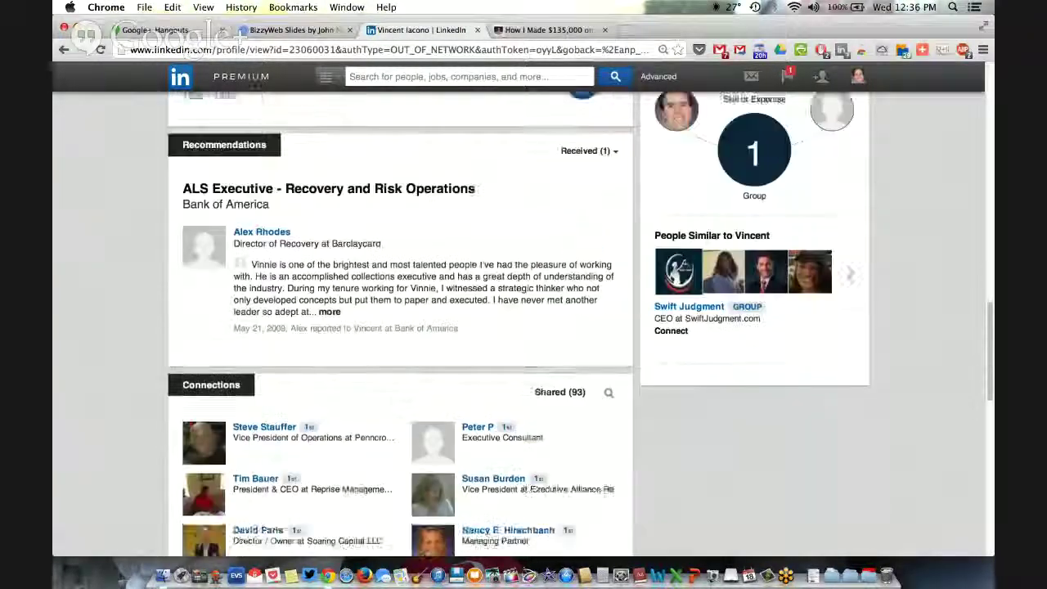
scroll(235, 253, down, 15)
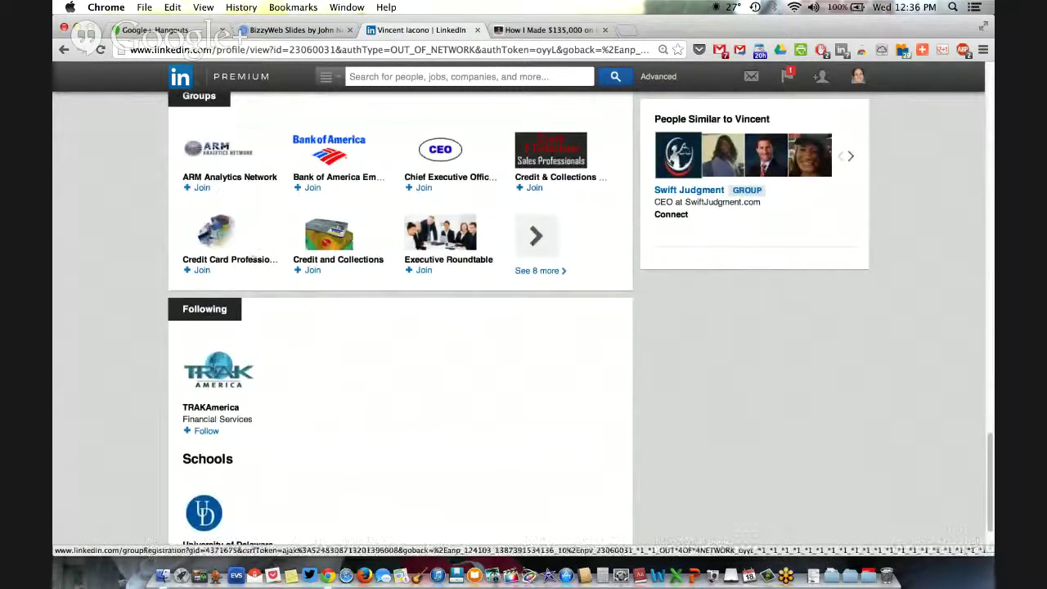
scroll(300, 429, down, 2)
scroll(301, 430, down, 2)
key(Home)
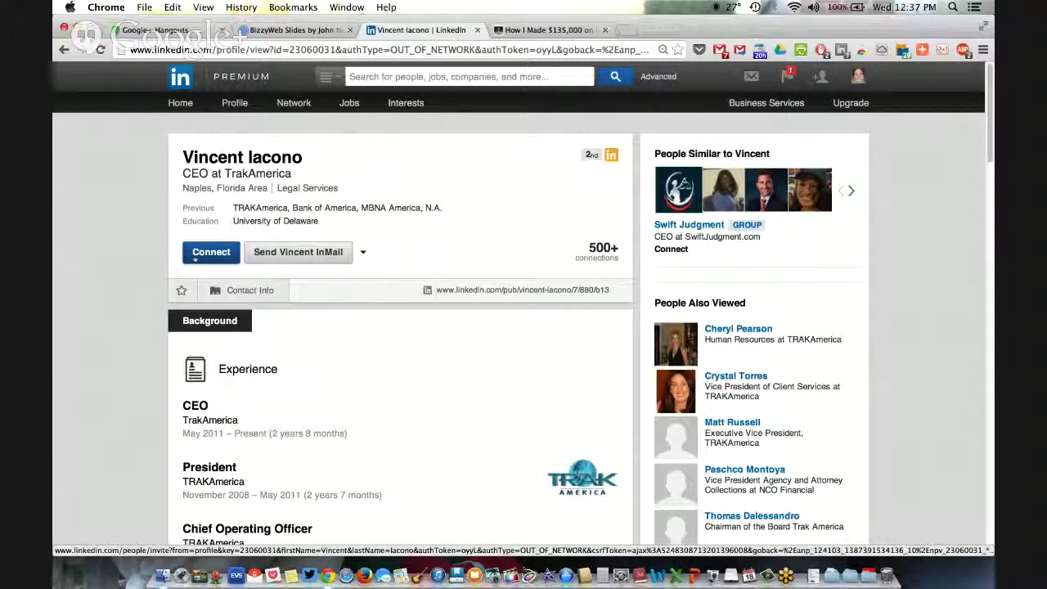
Step: Start a connection invitation to the TrakAmerica CEO via Groups and replace the default note with the previously copied note
click(211, 252)
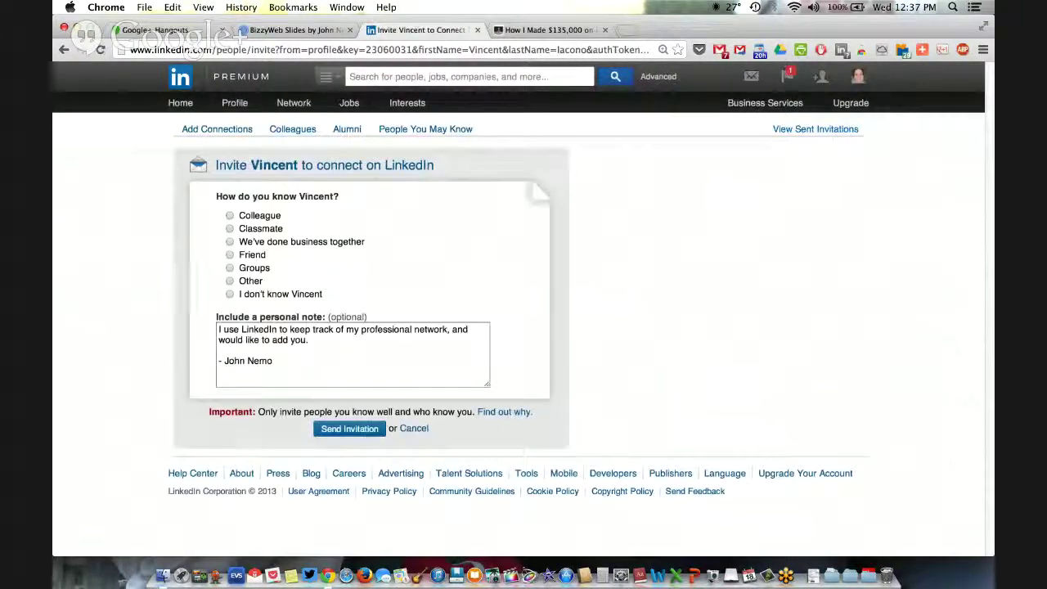
click(230, 267)
click(309, 368)
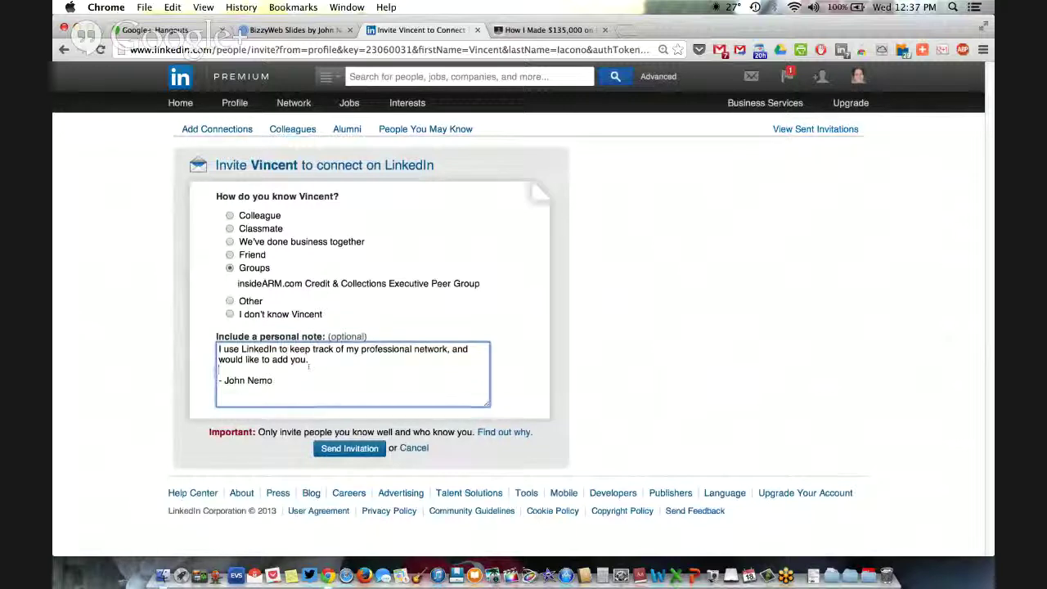
key(super+a)
key(super+v)
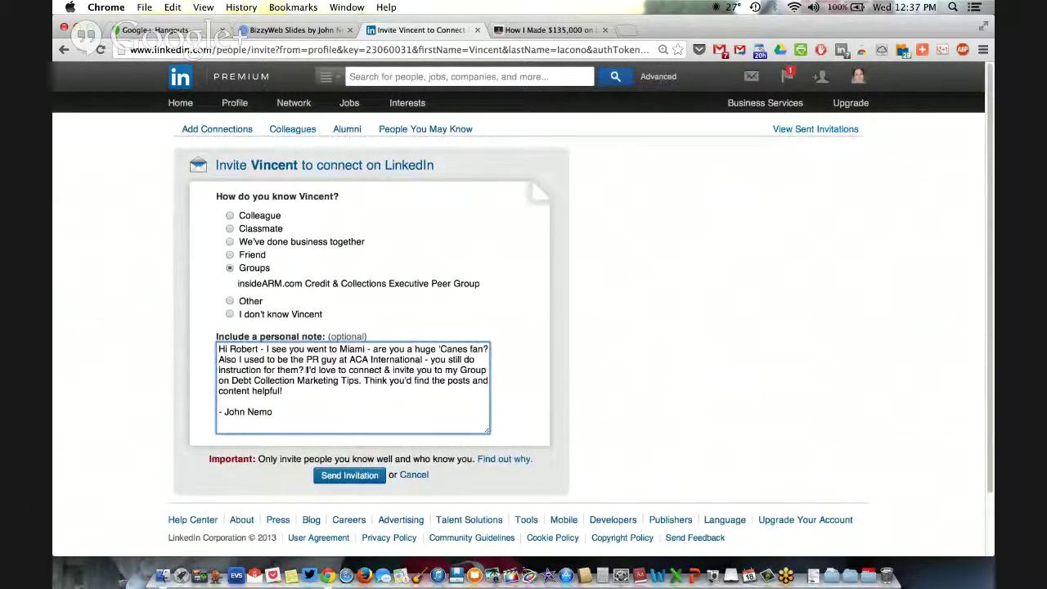
Step: Replace the text before "I'd love to connect" with a first-name greeting and "I see you went to Delaware - how about that Joe Flacco, eh?"
drag(265, 338, 231, 350)
key(BackSpace)
key(BackSpace)
text(Vinc)
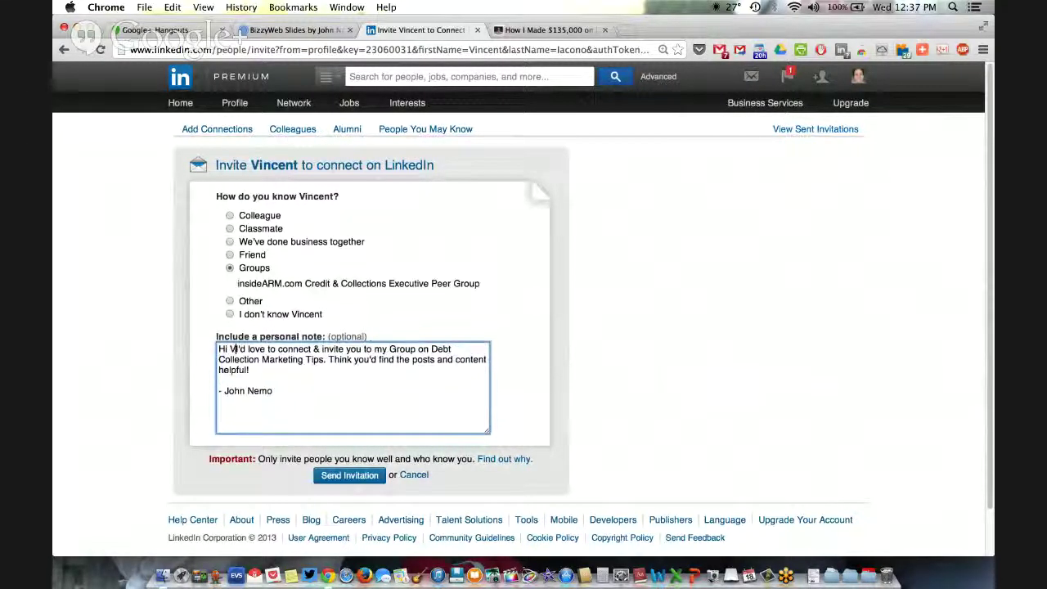
text(e - )
text(I see you went )
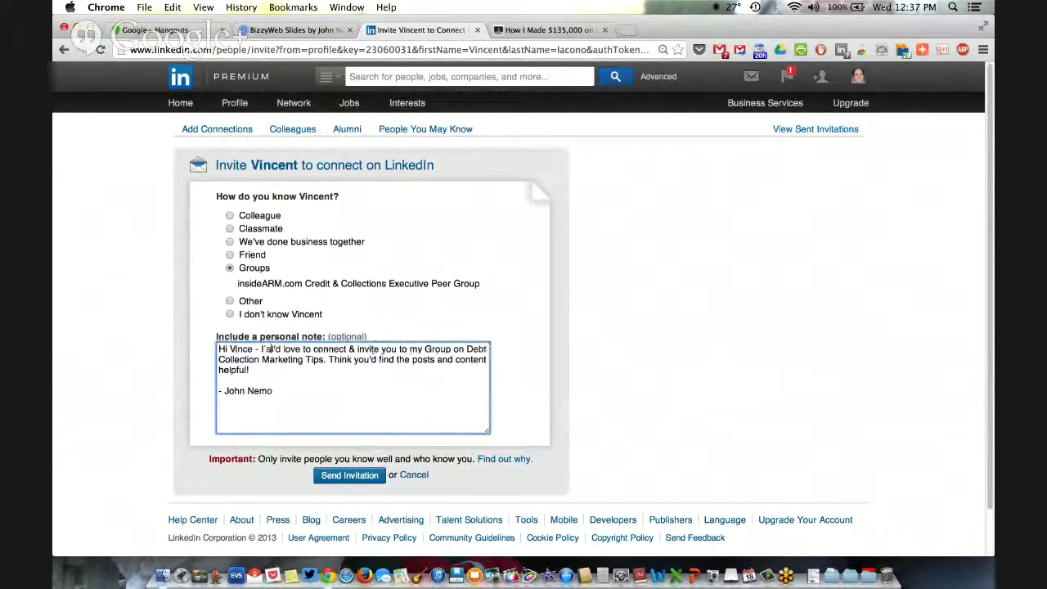
text(to Delaware )
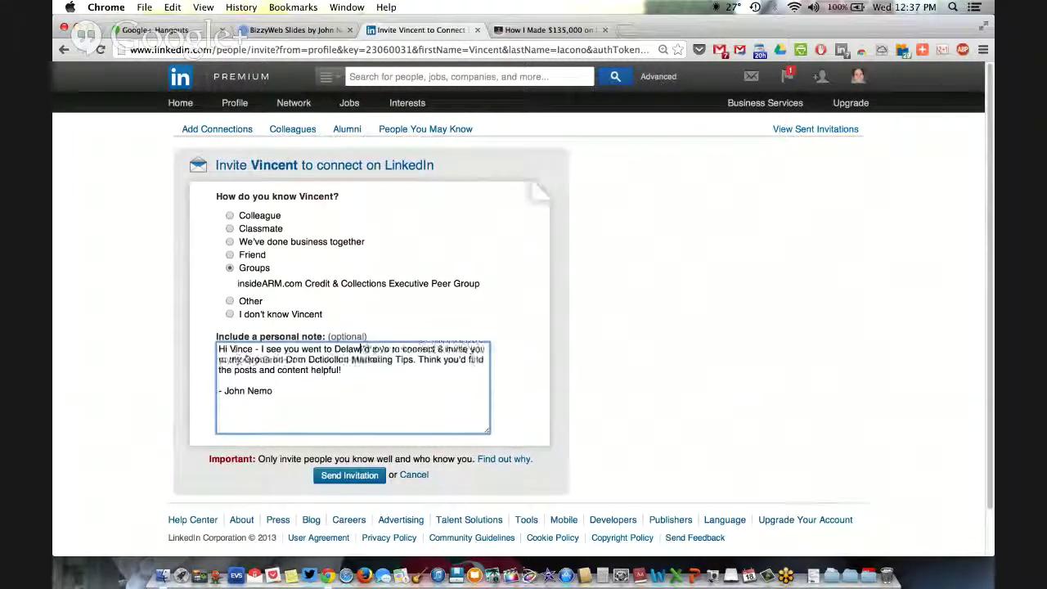
text(- how about that Jo)
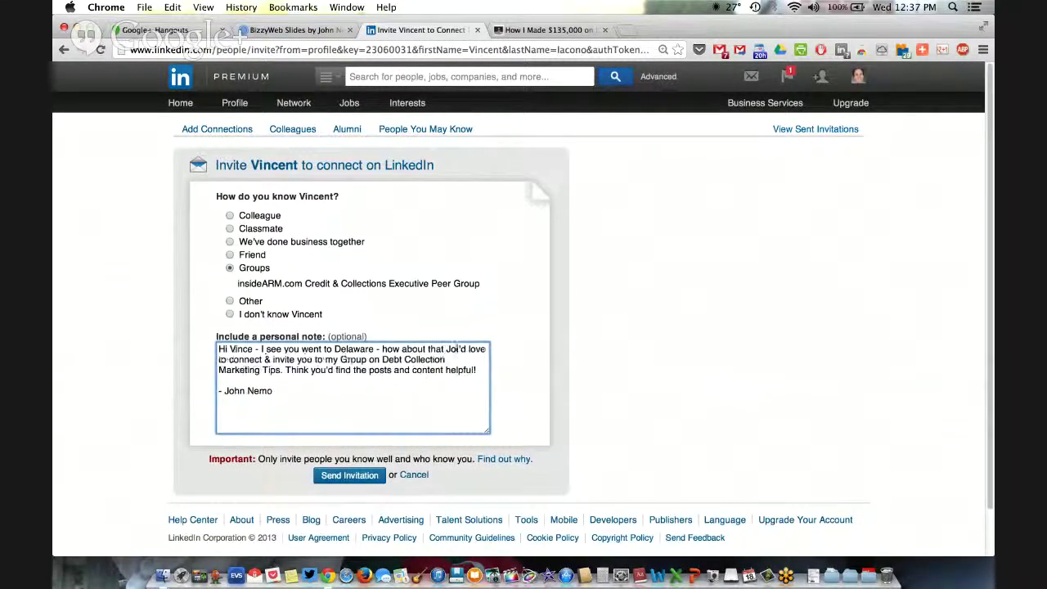
text(e Flacco, eh?)
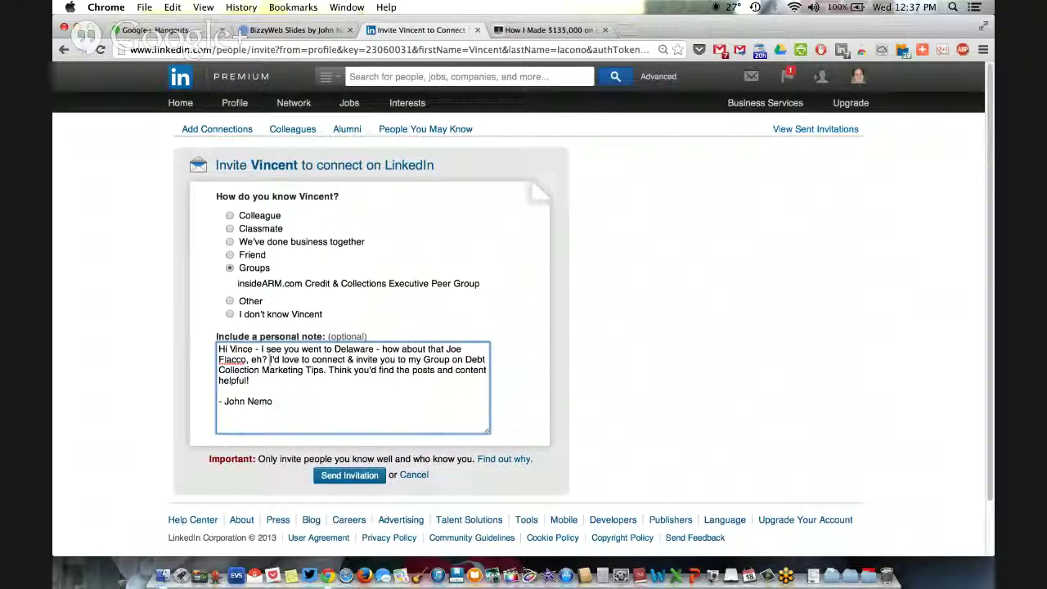
Step: Insert "Is he the only Blue Hen to make the NFL? Also," before "I'd love to connect" in the note
text(Is he )
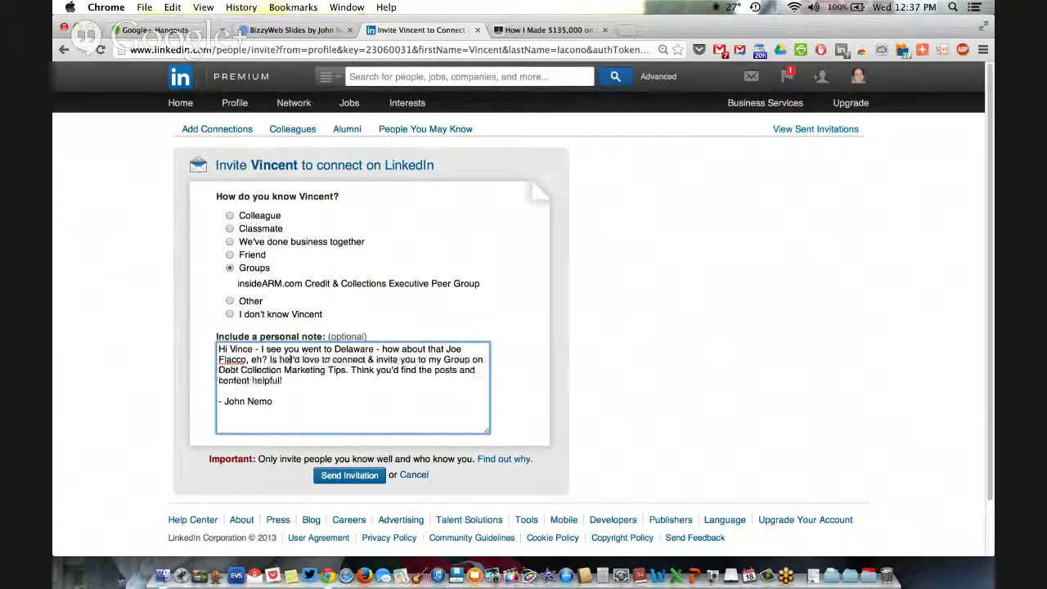
text(the only )
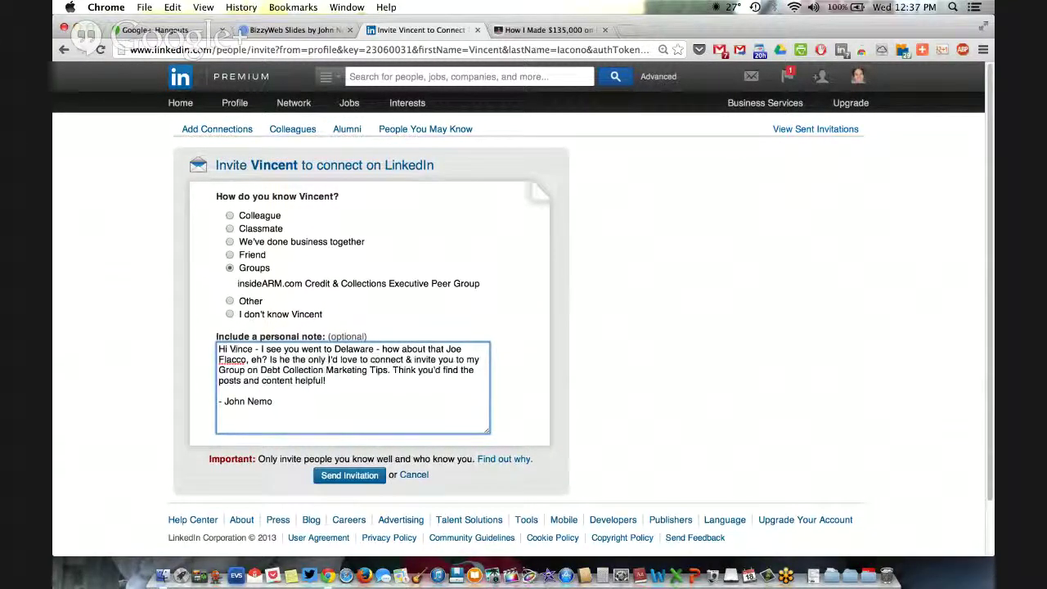
text(Blue Hen to make the NFL?)
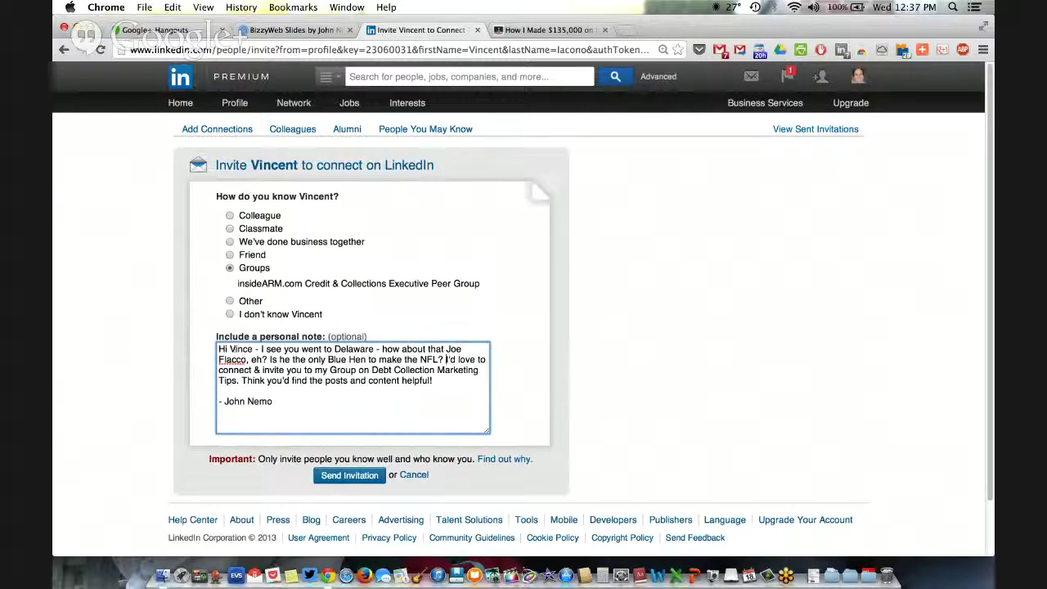
text(Also,)
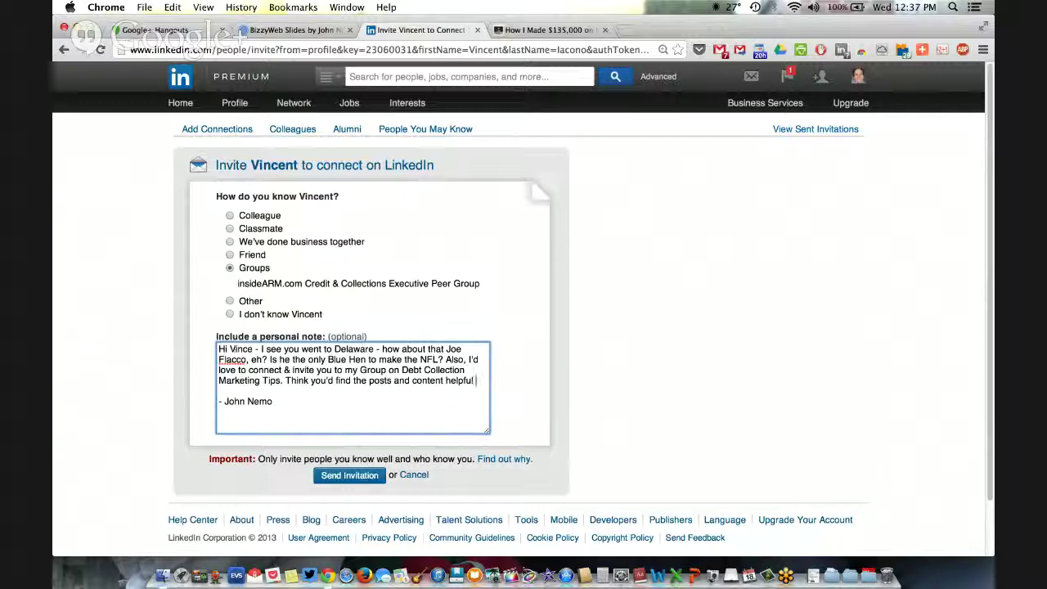
Step: Extend the note's closing sentence after "helpful" with "in growing your agency and getting sales leads!"
key(BackSpace)
text(in growing your ag)
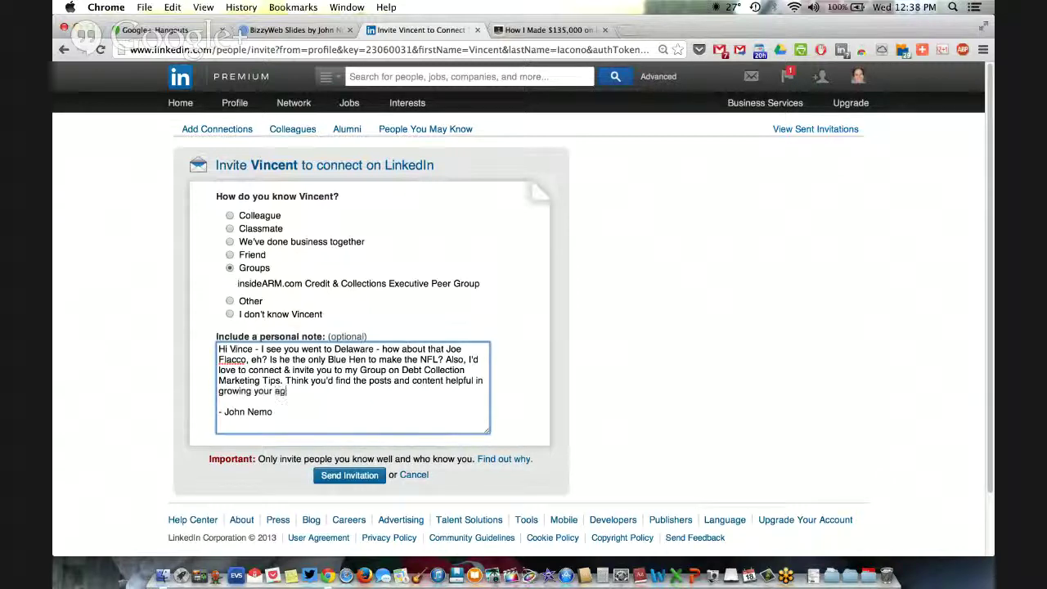
text(ency and getting sales leads!)
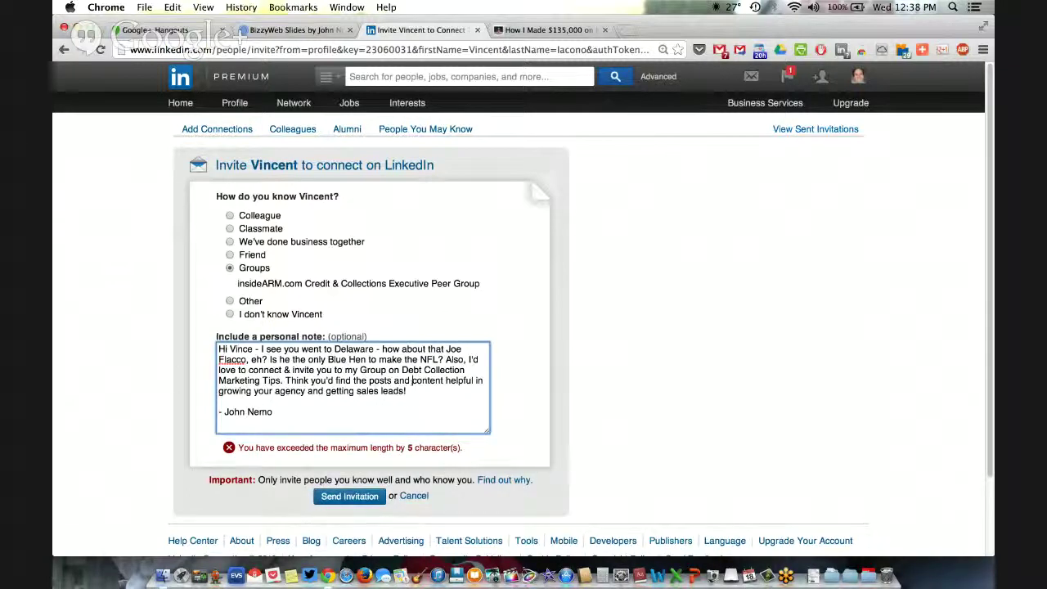
Step: Shorten the note's closing sentence by removing "the posts and" before "content helpful"
click(400, 380)
key(BackSpace)
key(BackSpace)
key(BackSpace)
key(BackSpace)
key(BackSpace)
key(BackSpace)
key(BackSpace)
key(BackSpace)
key(BackSpace)
key(BackSpace)
key(BackSpace)
key(BackSpace)
key(BackSpace)
key(BackSpace)
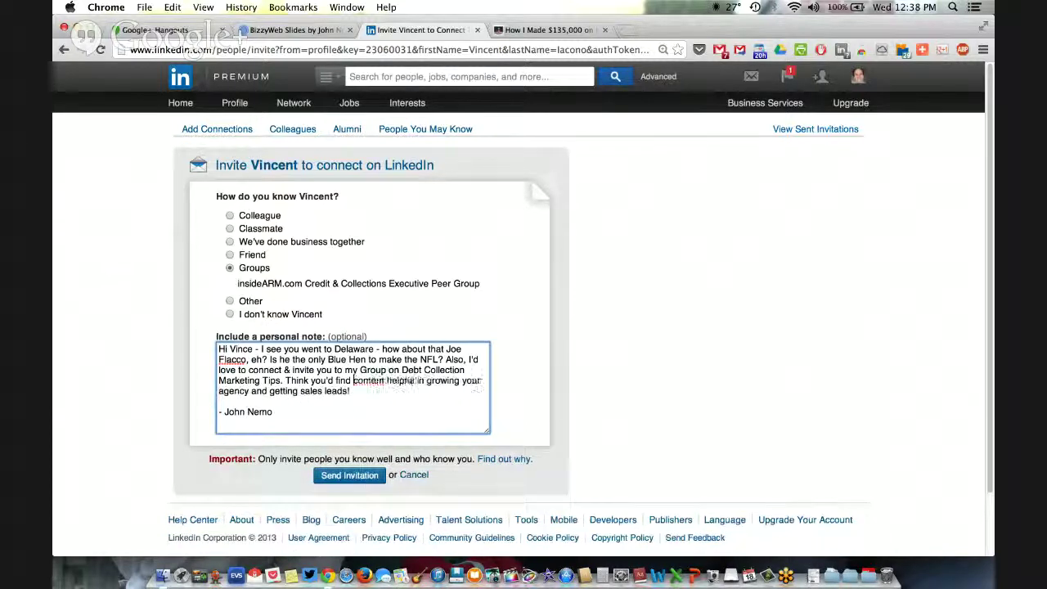
Step: Select the whole note, send the invitation to the TrakAmerica CEO, and return to the group's member list
key(super+a)
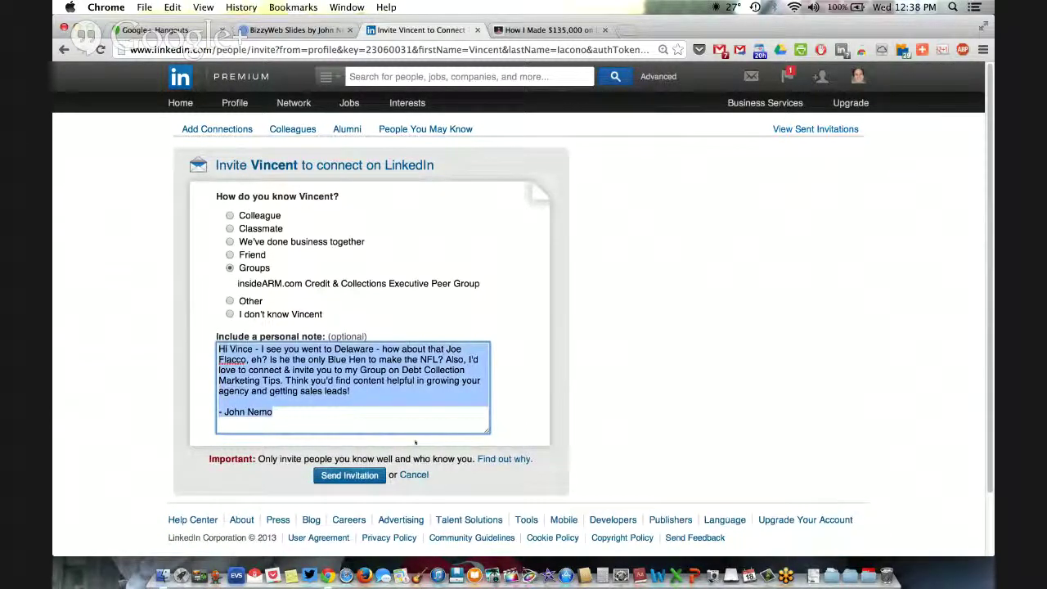
click(372, 477)
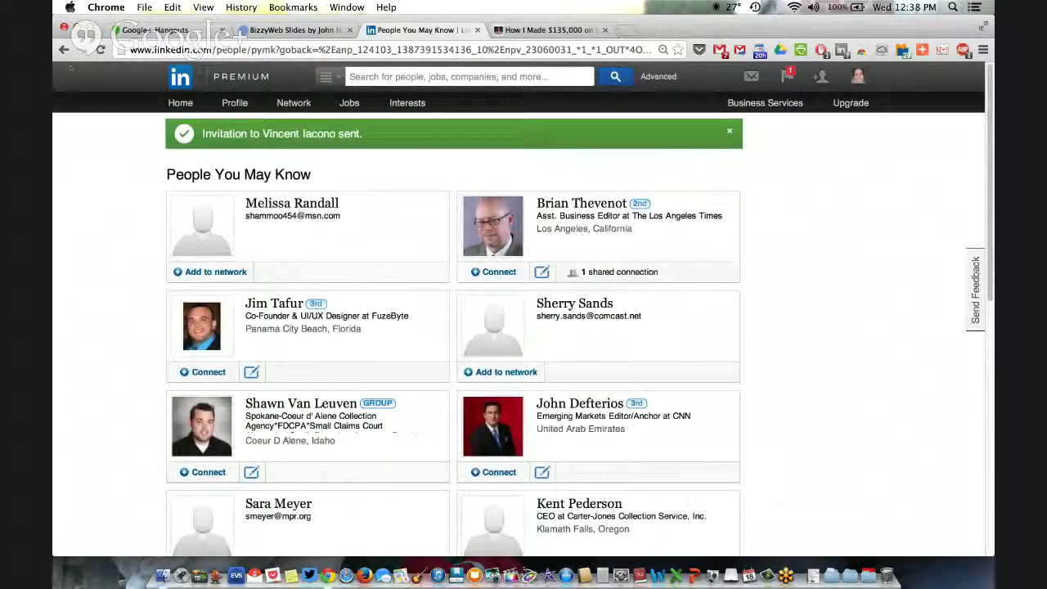
click(64, 49)
click(64, 49)
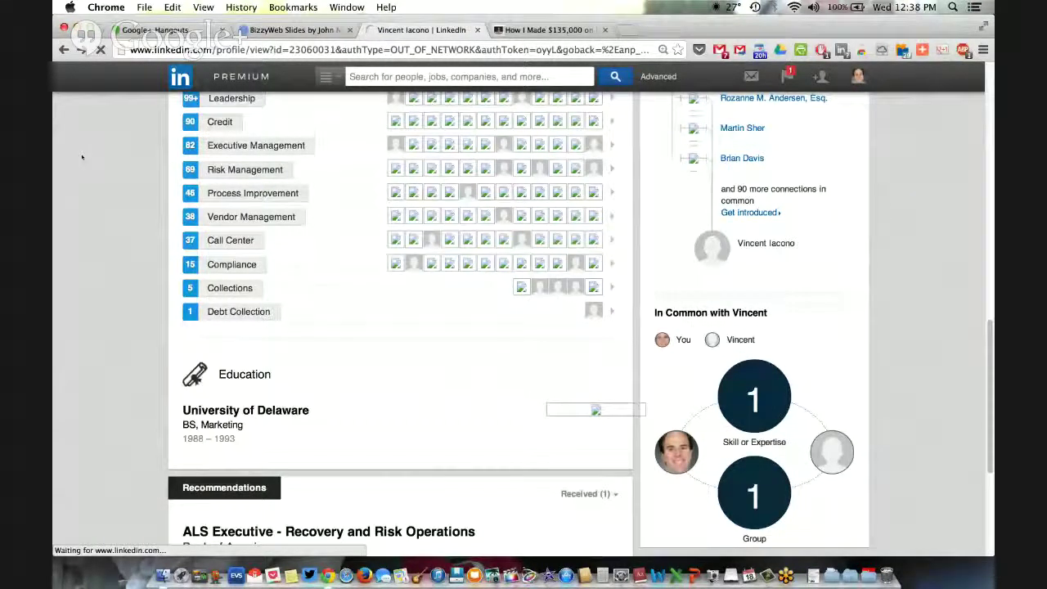
click(64, 49)
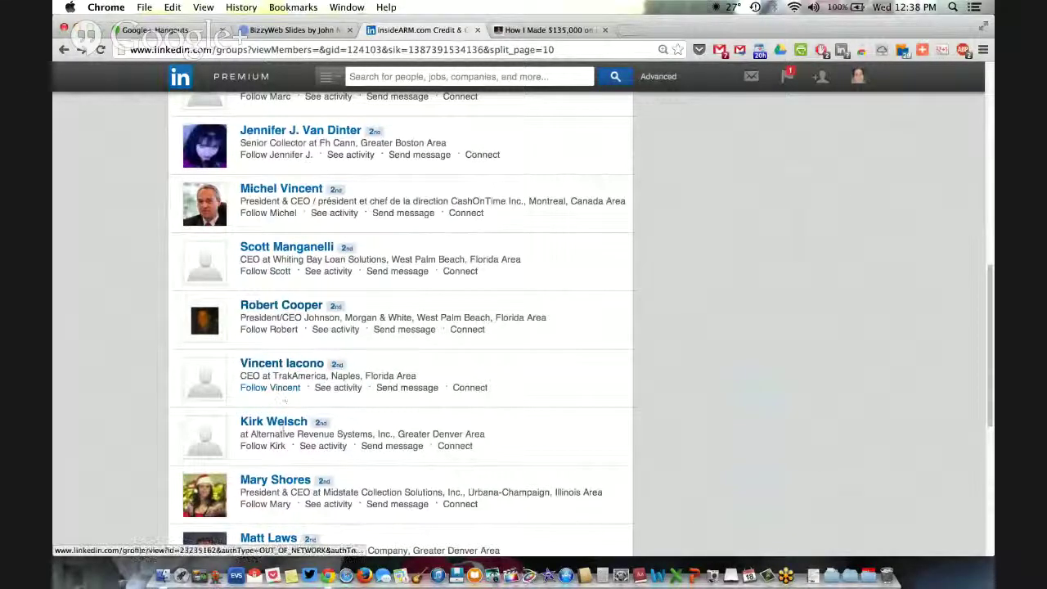
Step: Open the profile of Midstate Collection Solutions' President & CEO and examine the recommendations, groups and schools for personal details
scroll(278, 421, down, 4)
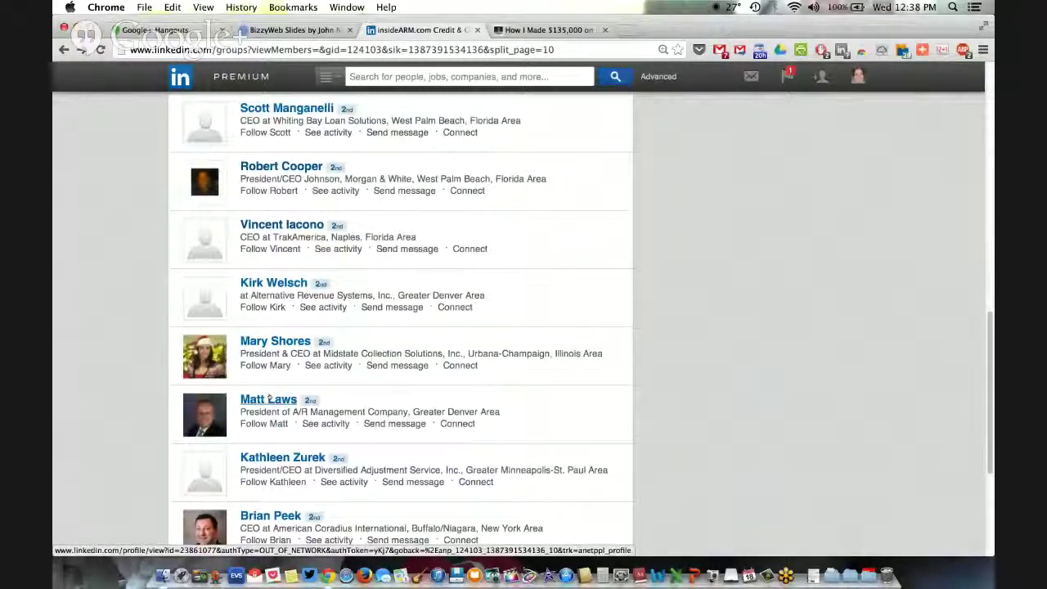
click(262, 340)
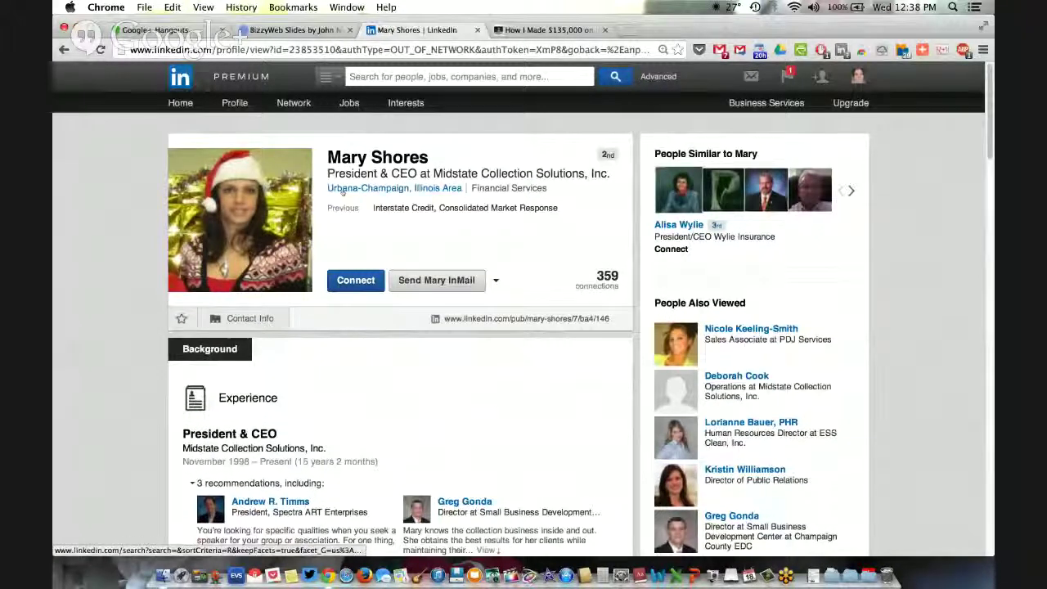
scroll(342, 190, down, 10)
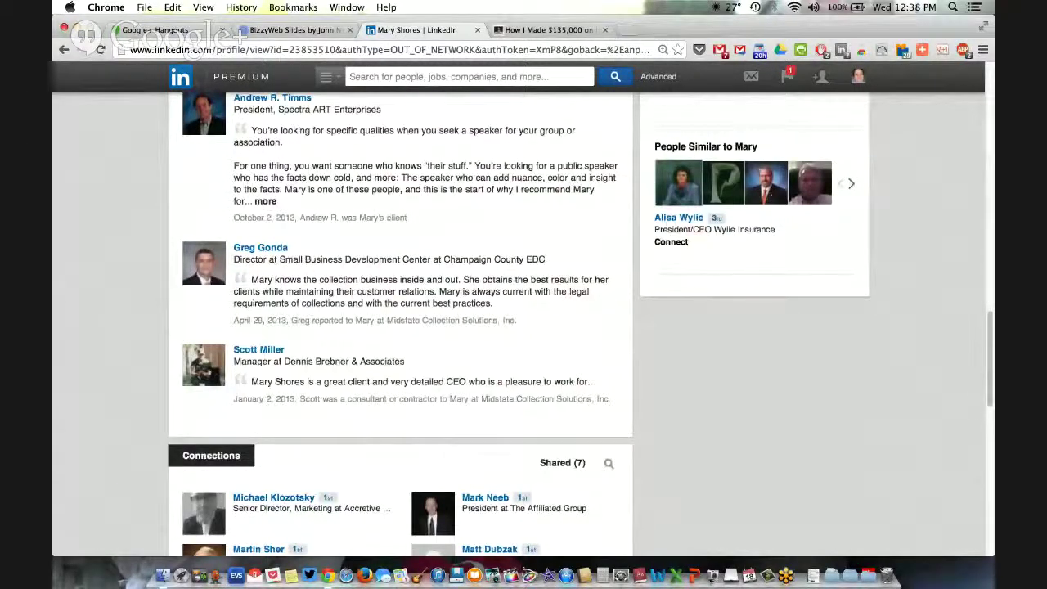
scroll(342, 189, down, 5)
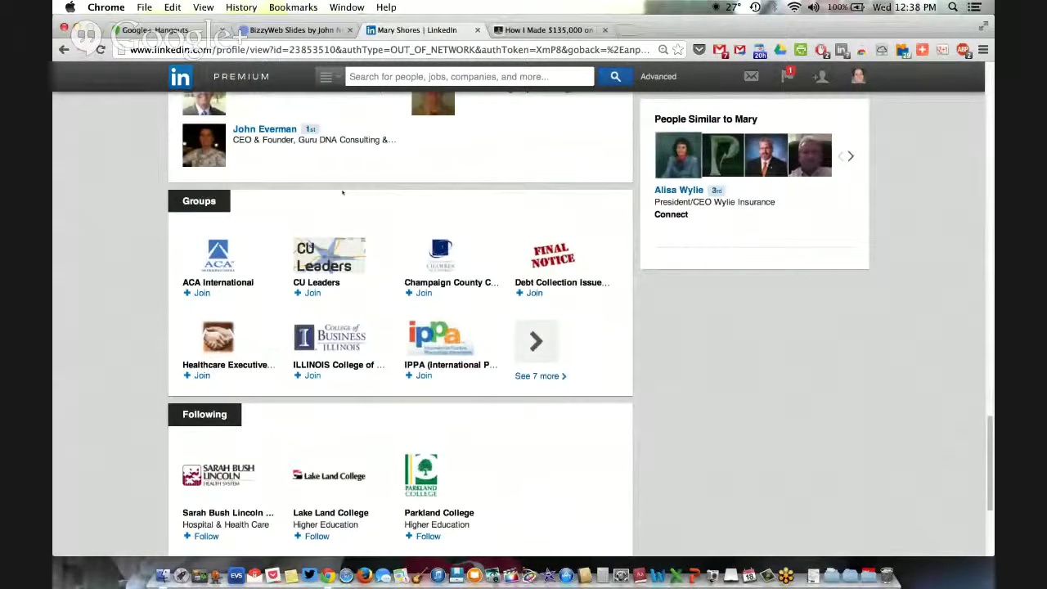
scroll(342, 192, down, 3)
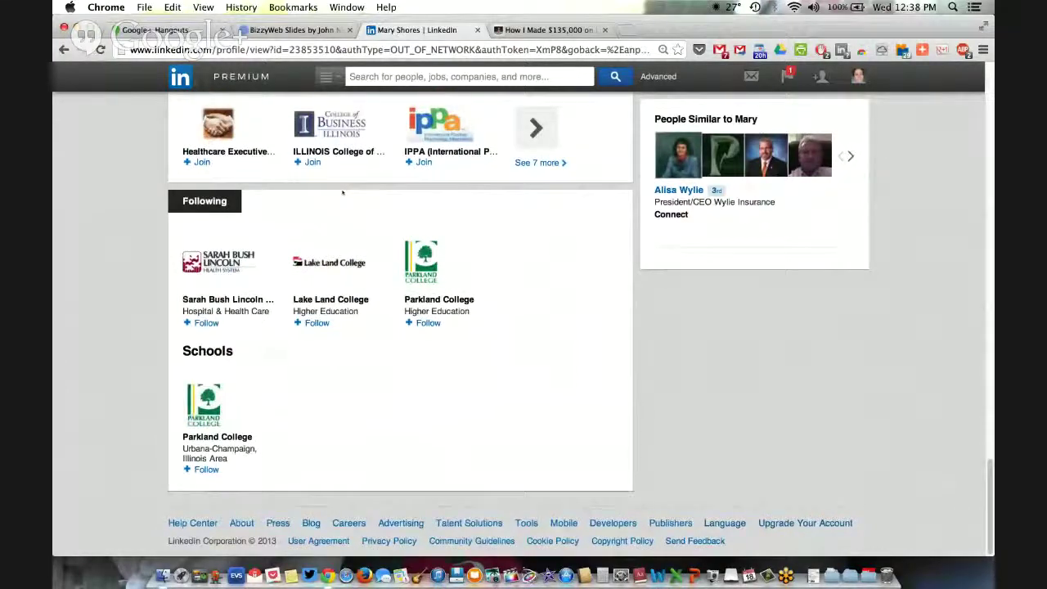
Step: Open the "Debt Collection Marketing: More Revenue. More Clients." group from your list of groups and check the latest notifications
scroll(341, 192, up, 20)
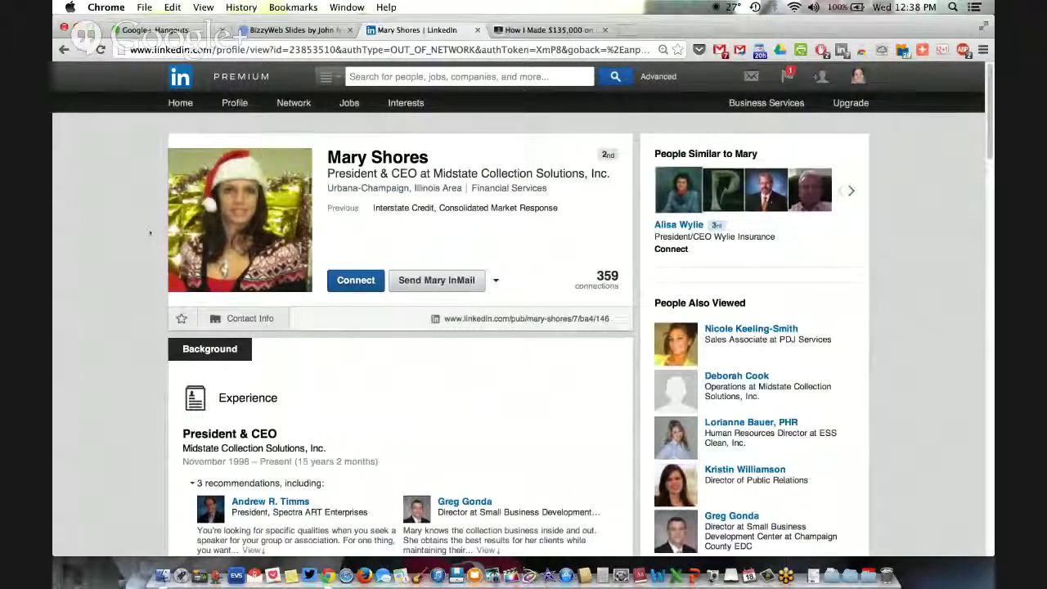
mouse_move(405, 104)
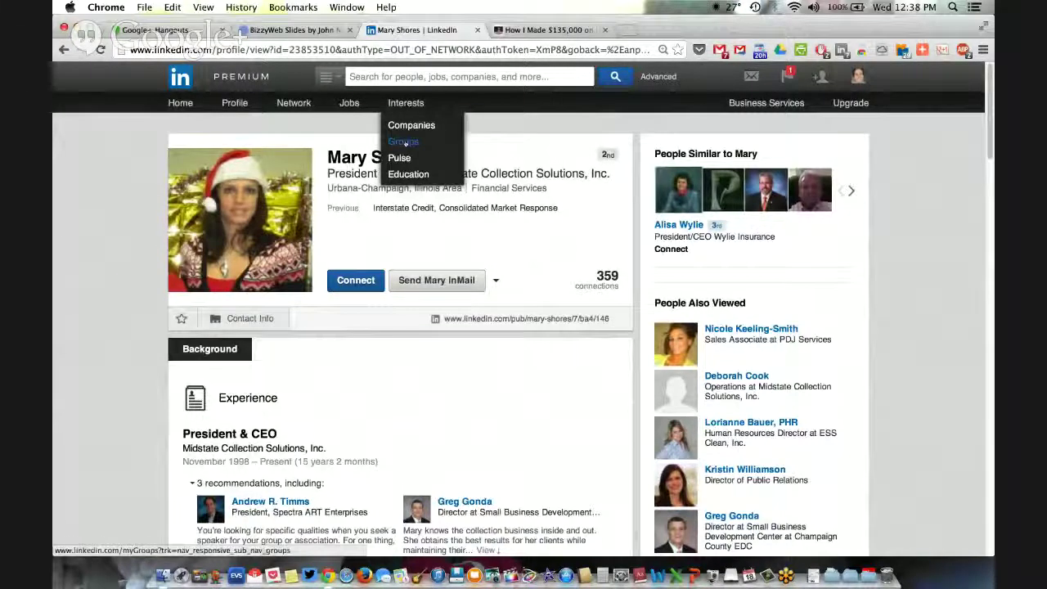
click(403, 143)
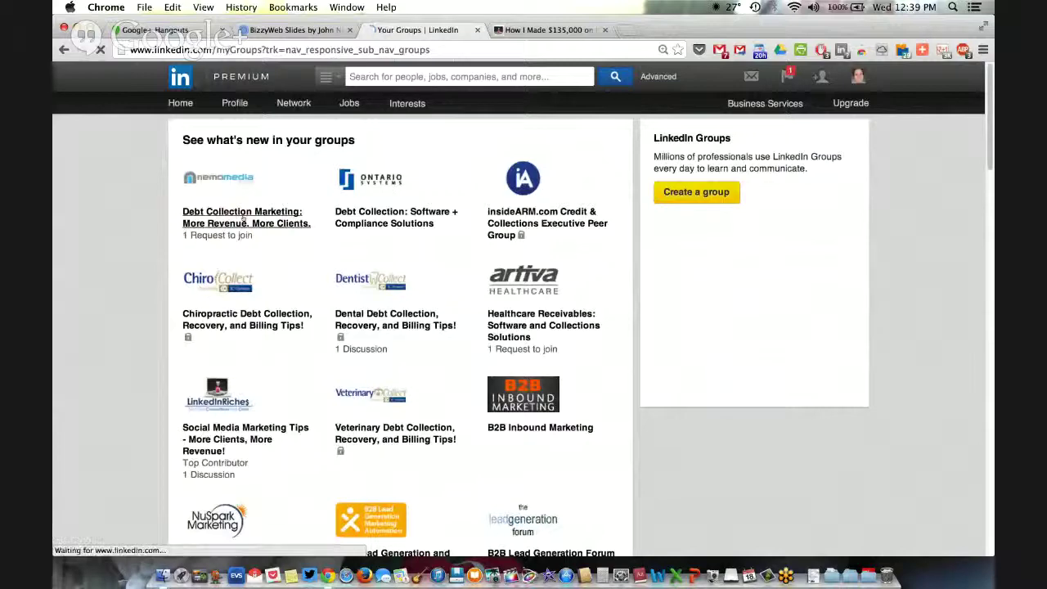
click(243, 218)
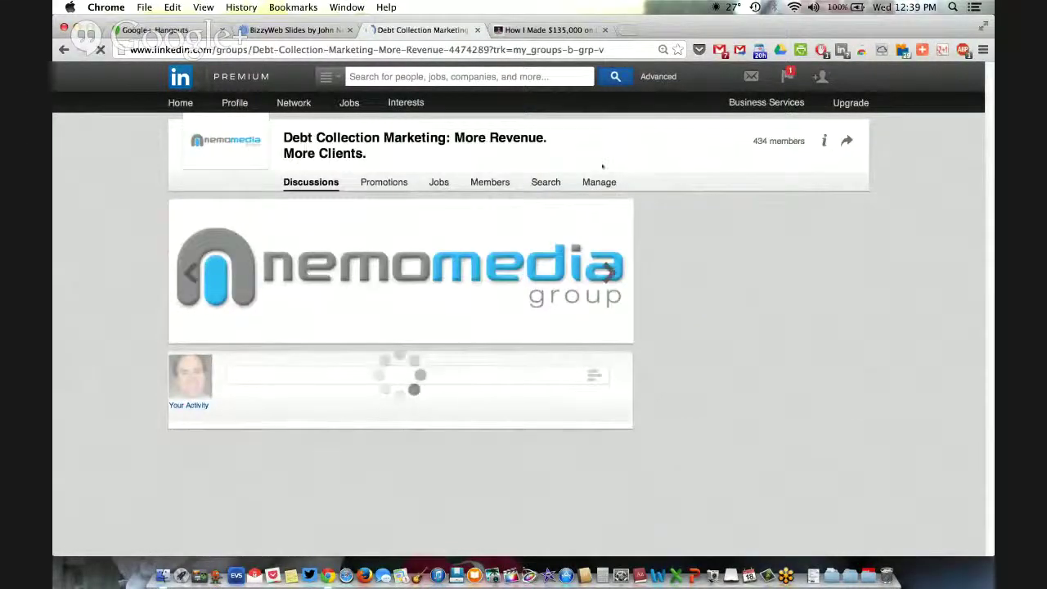
click(787, 77)
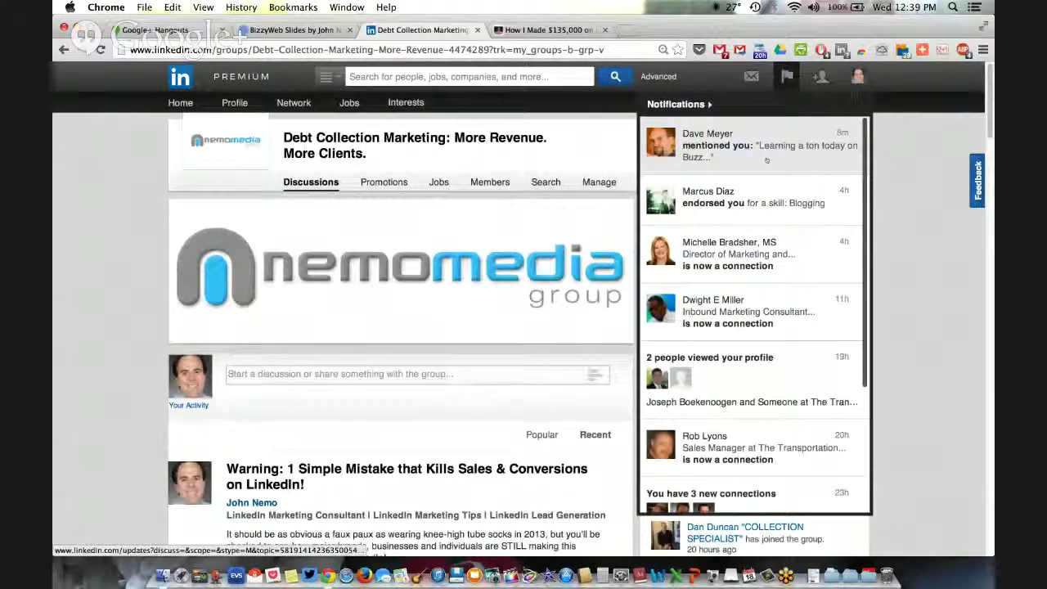
scroll(490, 156, down, 1)
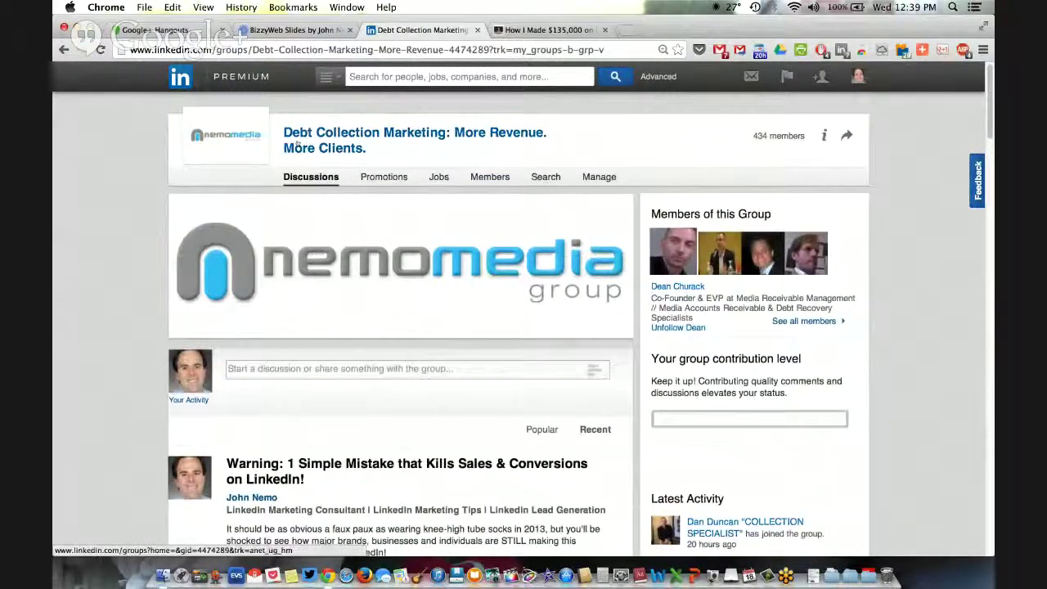
Step: Start sharing the group, turning off the update post and choosing to send it to individuals
click(846, 135)
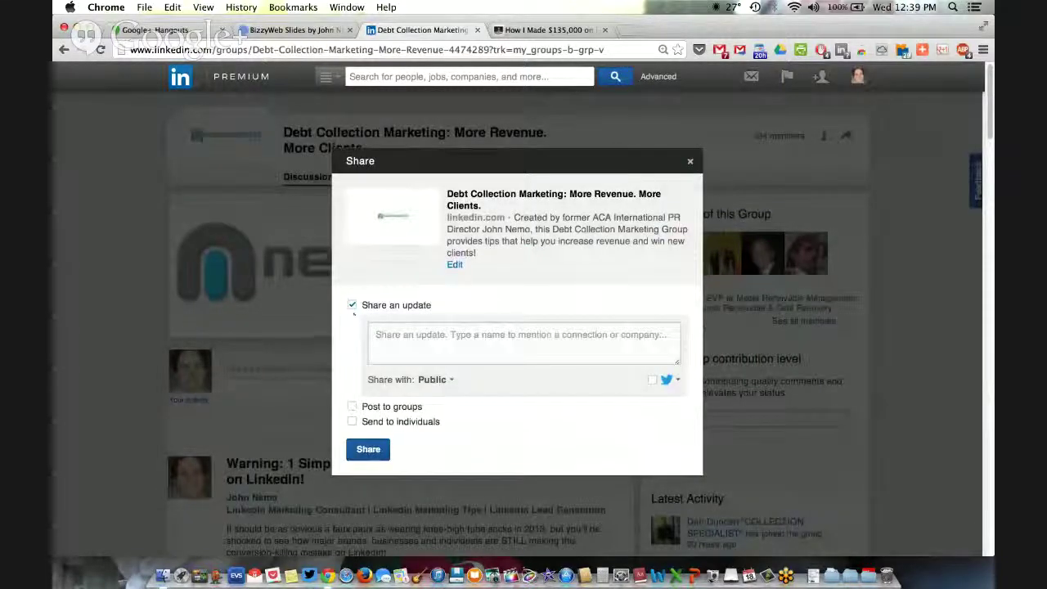
click(351, 304)
click(351, 335)
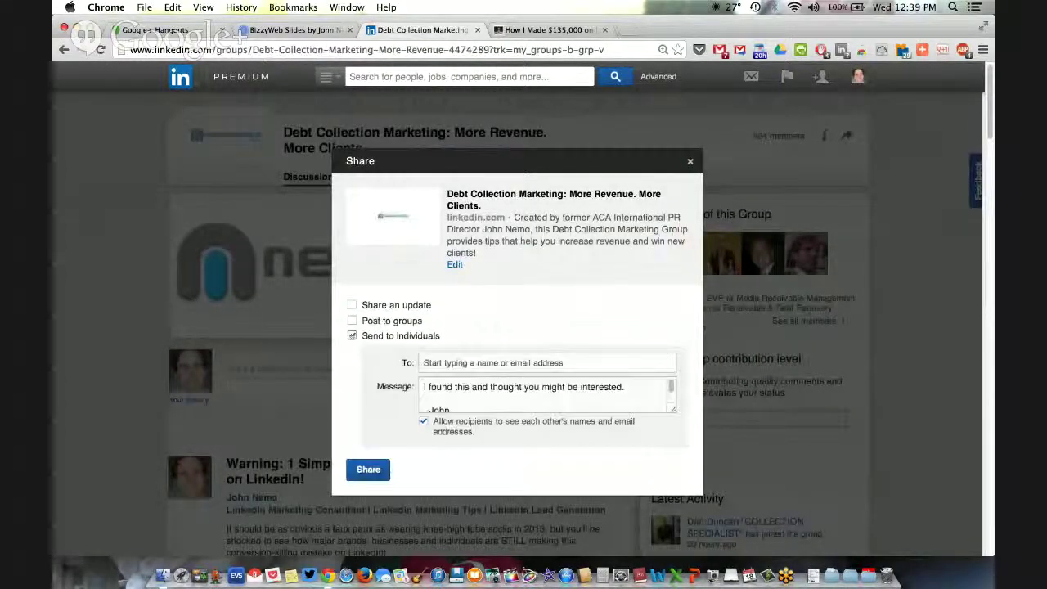
Step: Add three existing connections as recipients of the group invitation by searching for their first names
text(mary)
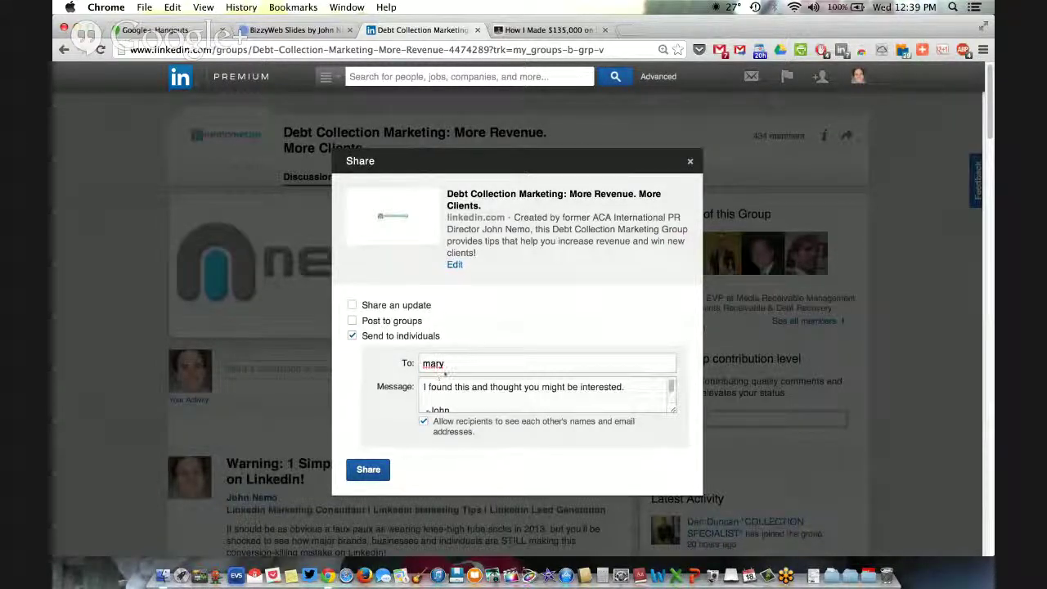
click(444, 377)
text(joe)
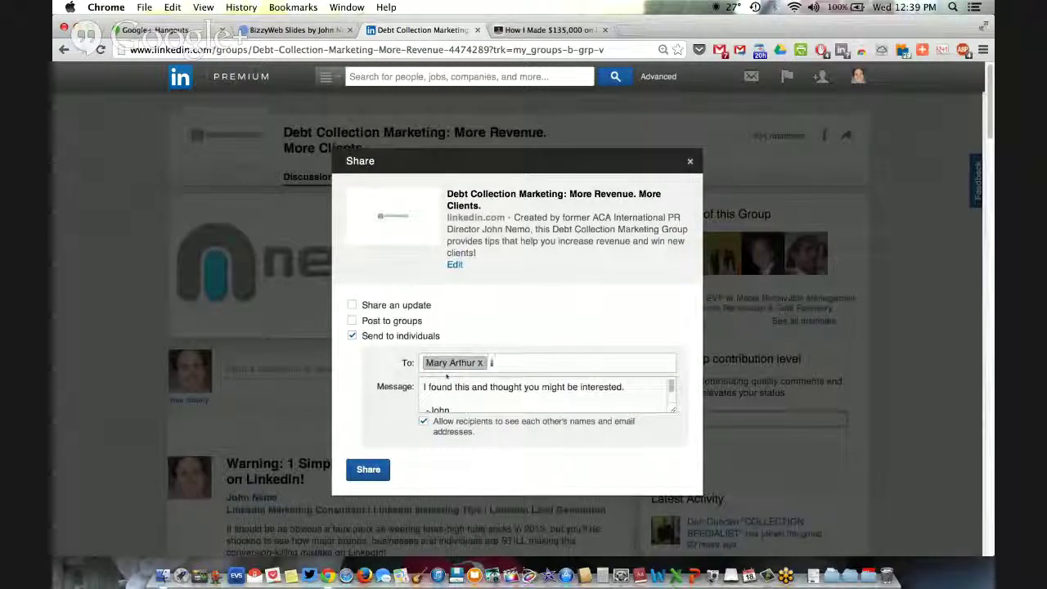
click(495, 381)
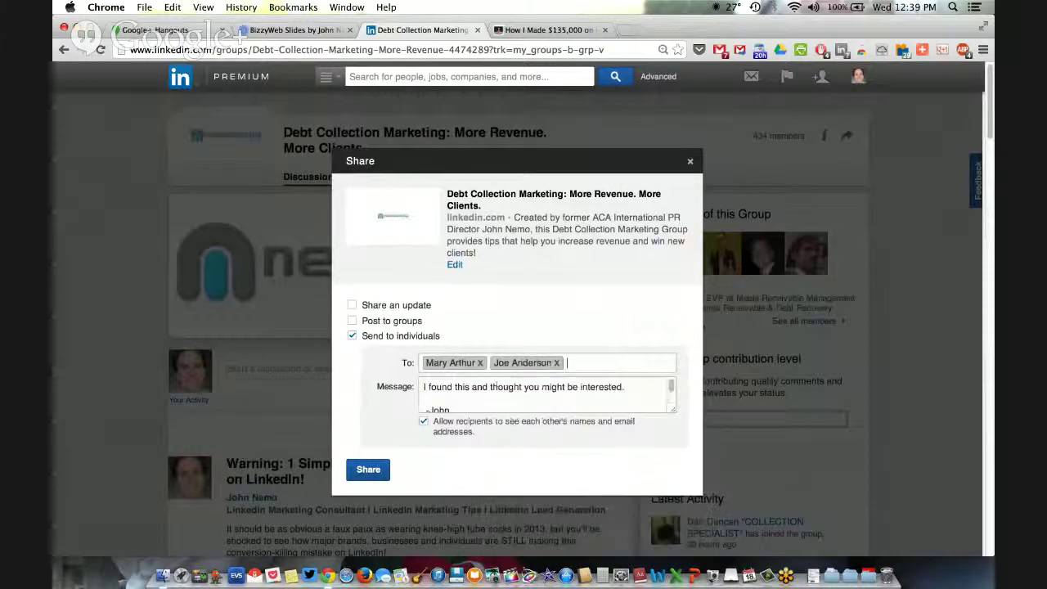
text(brian)
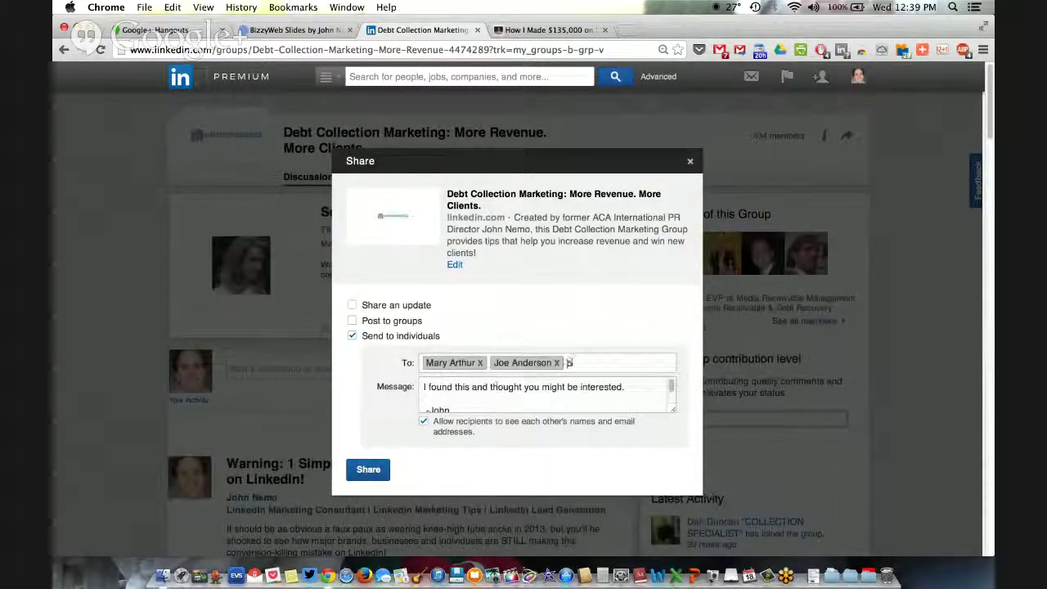
click(609, 383)
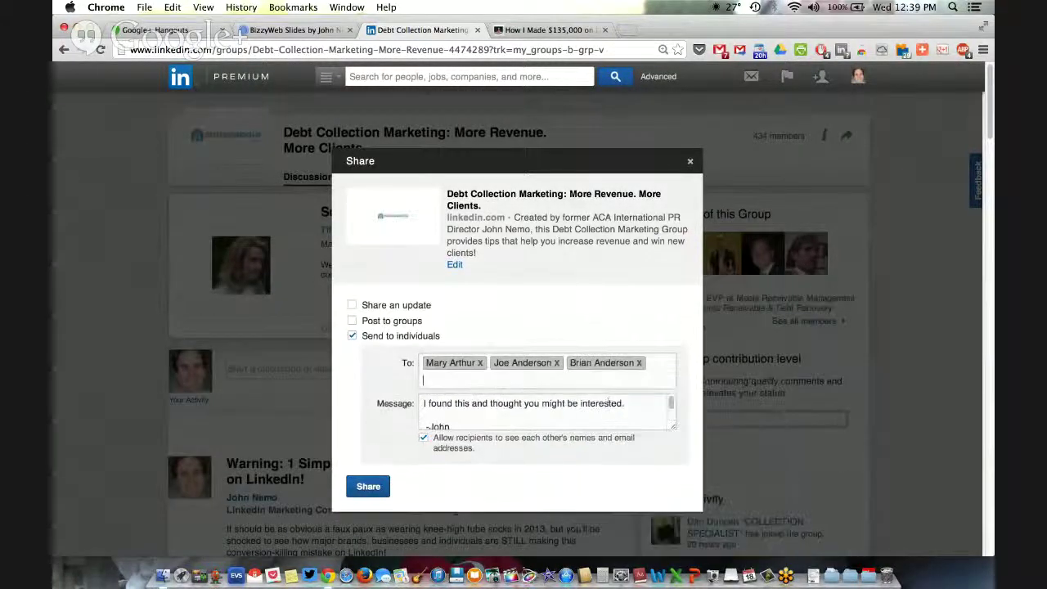
Step: Replace the default message sentence with "Hey thanks again for connecting! As promised here's an invite to my LinkedIn Group on how to grow"
triple_click(609, 409)
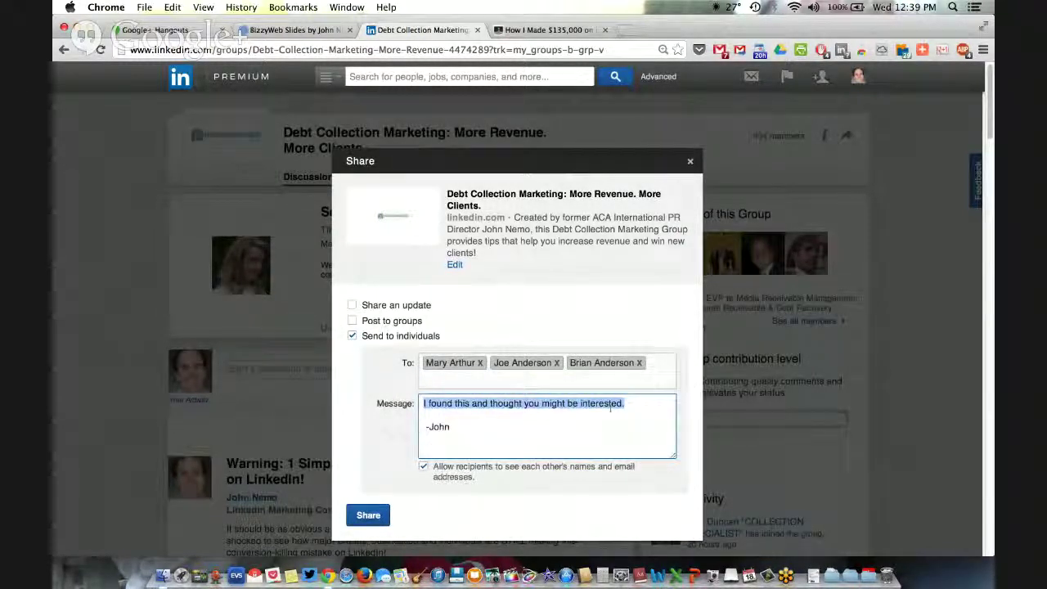
text(Hey thanks again fo)
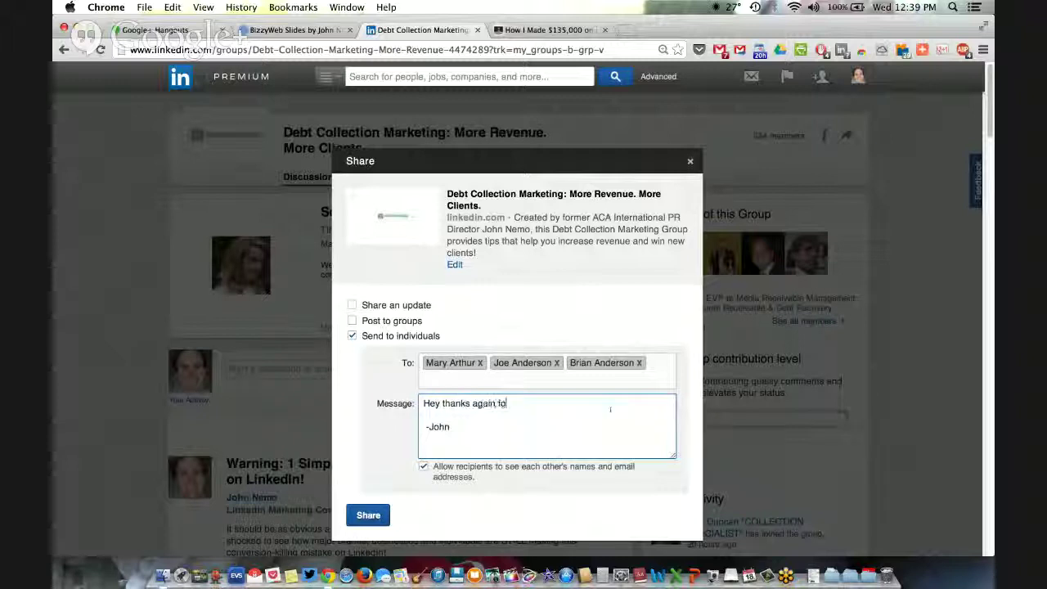
text(r concenting! As promised he)
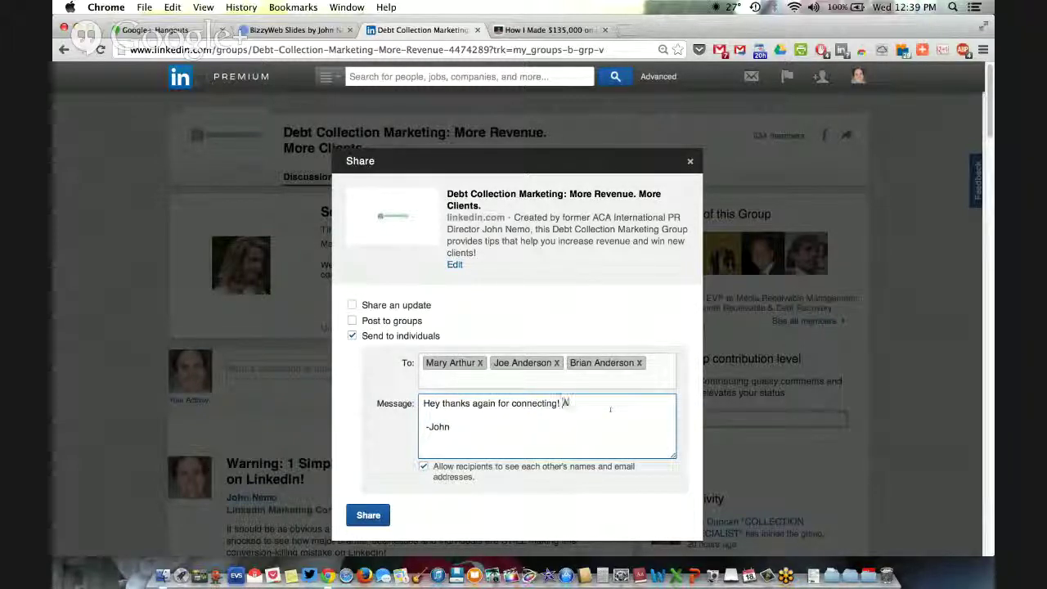
text(re's)
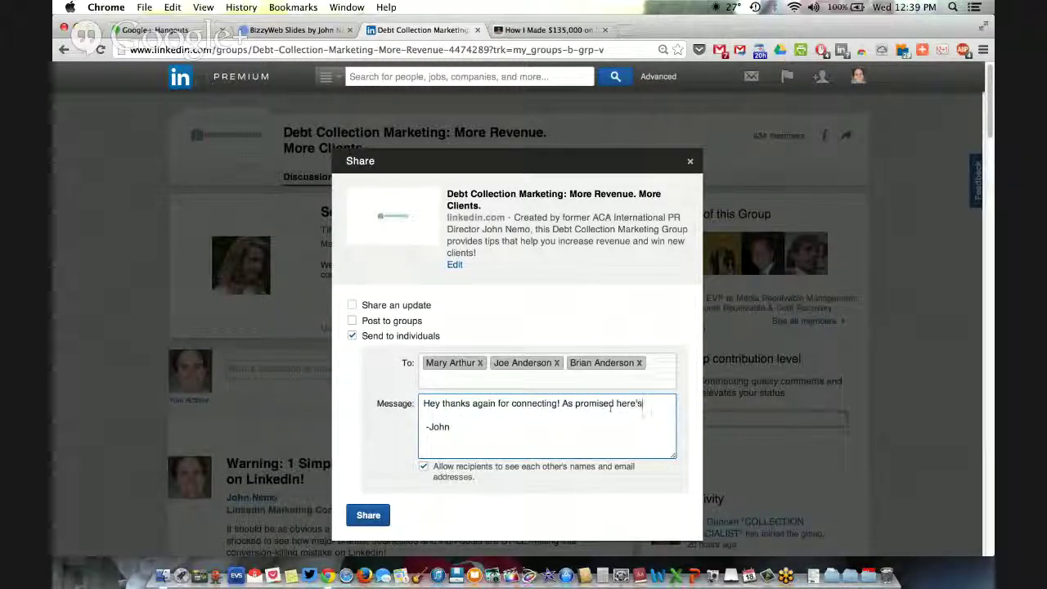
text( an invite to my Linked)
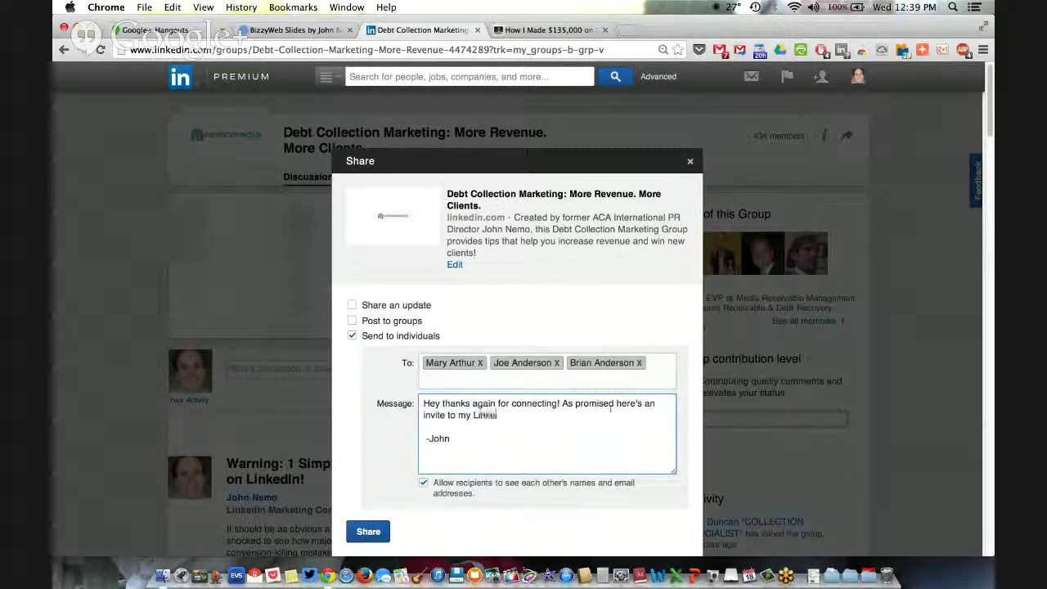
text(In Group on how to grow)
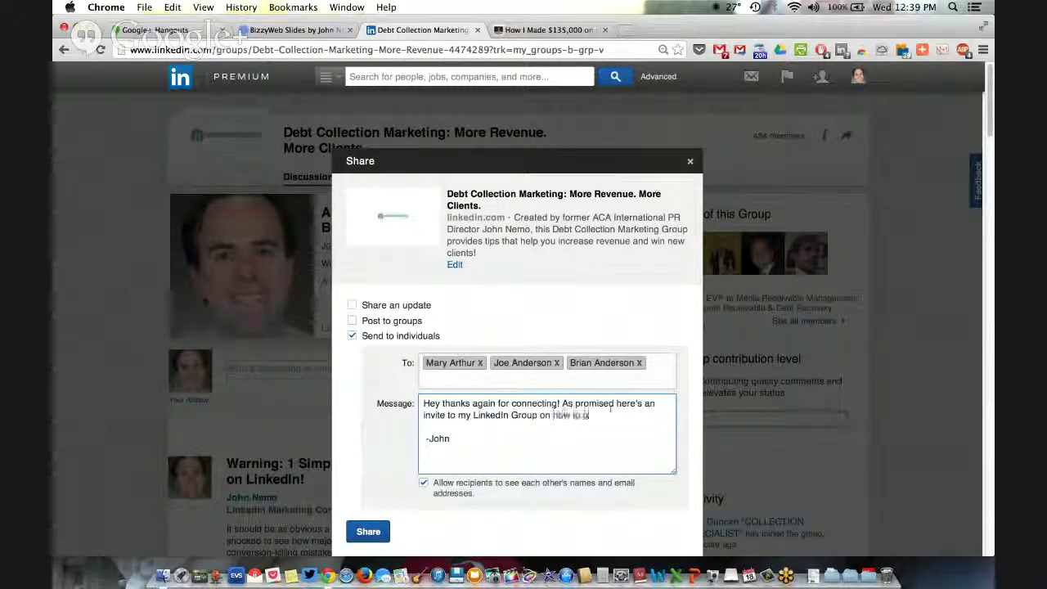
Step: Replace "how to grow" in the message with "Debt Collection Marketing and Sales Tips"
key(BackSpace)
key(BackSpace)
key(BackSpace)
key(BackSpace)
key(BackSpace)
key(BackSpace)
key(BackSpace)
key(BackSpace)
key(BackSpace)
key(BackSpace)
key(BackSpace)
key(BackSpace)
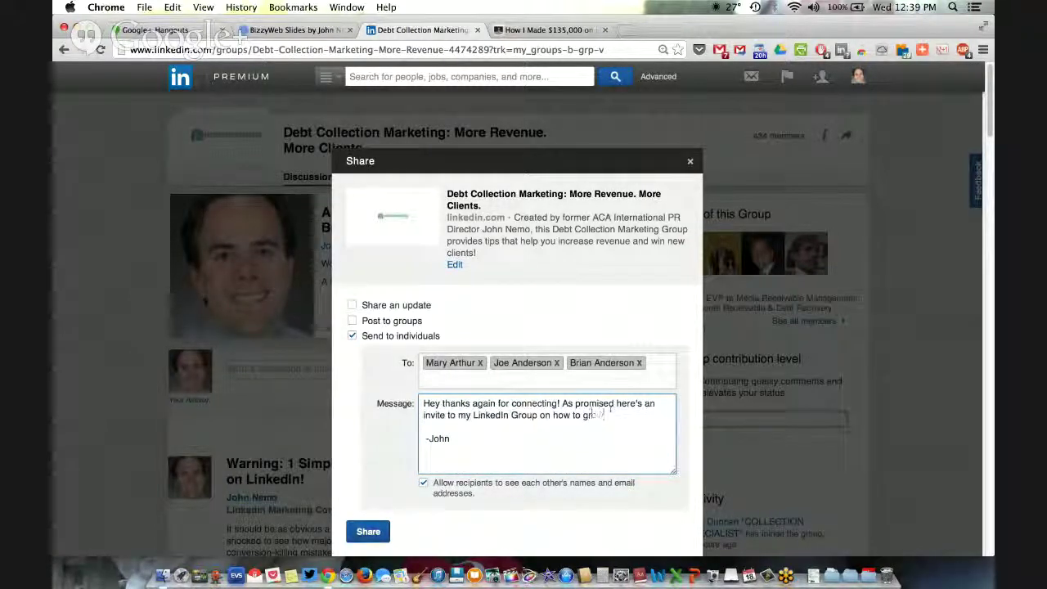
text(Deb)
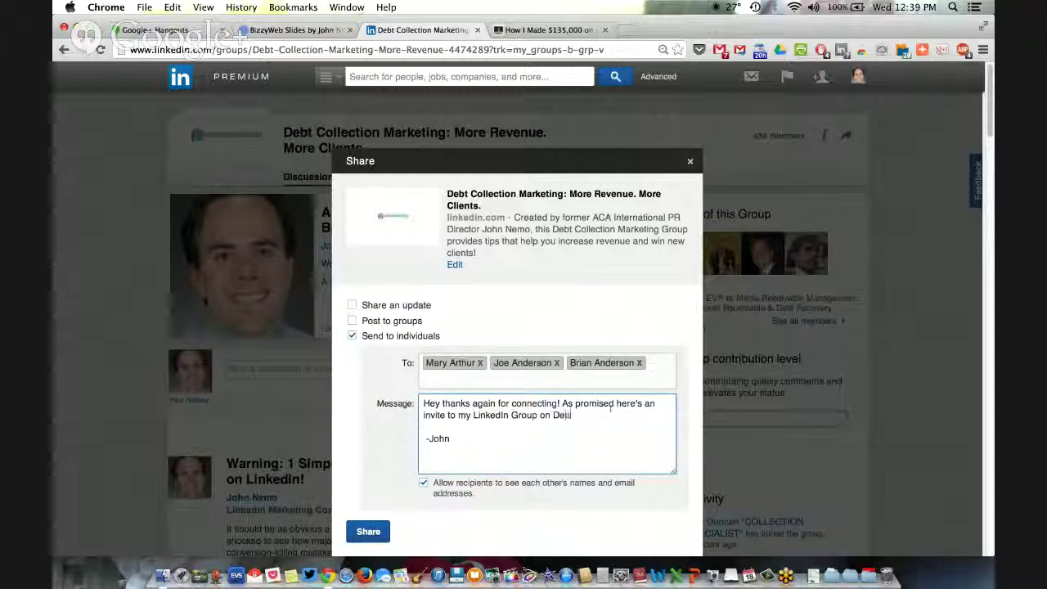
text(t Collection Marketing and Sales Tips)
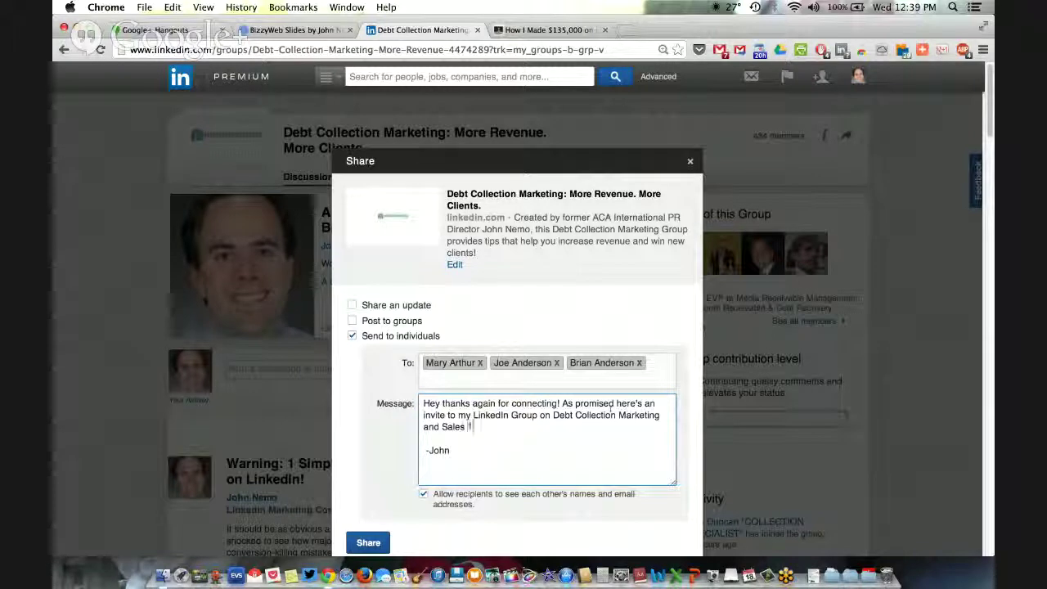
Step: Finish the message above the signature with "! Can't wait to have you join and share your thoughts!"
text(! Can't wait )
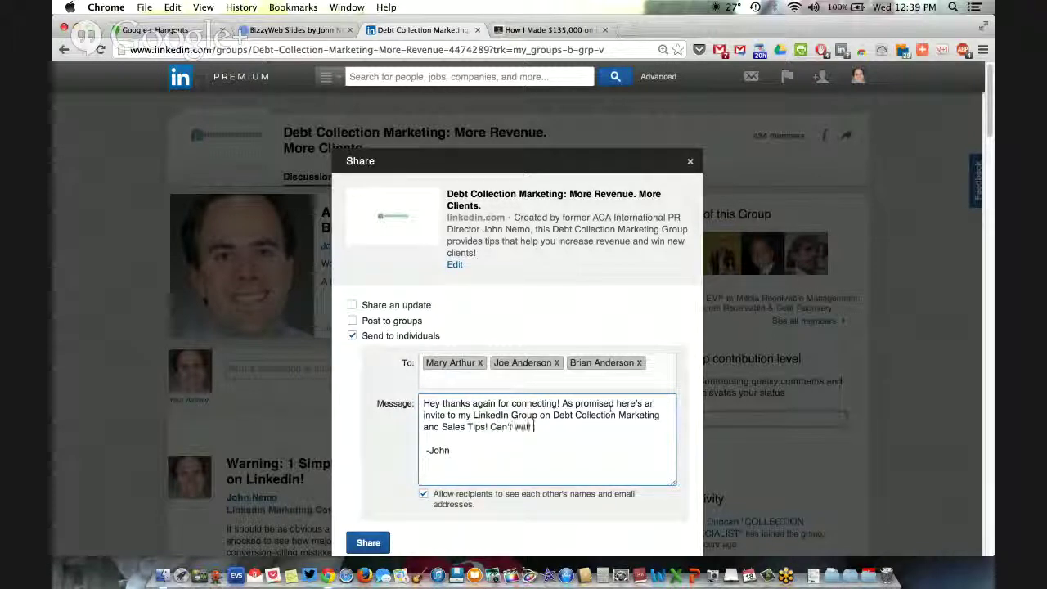
text(to have you join and hsare)
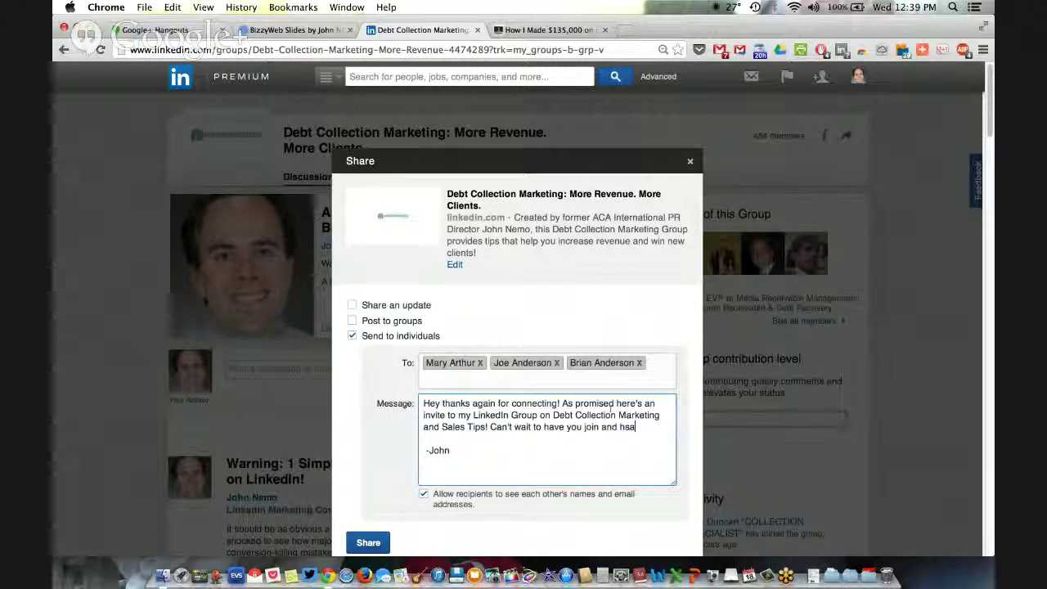
key(BackSpace)
key(BackSpace)
key(BackSpace)
key(BackSpace)
key(BackSpace)
text(share y)
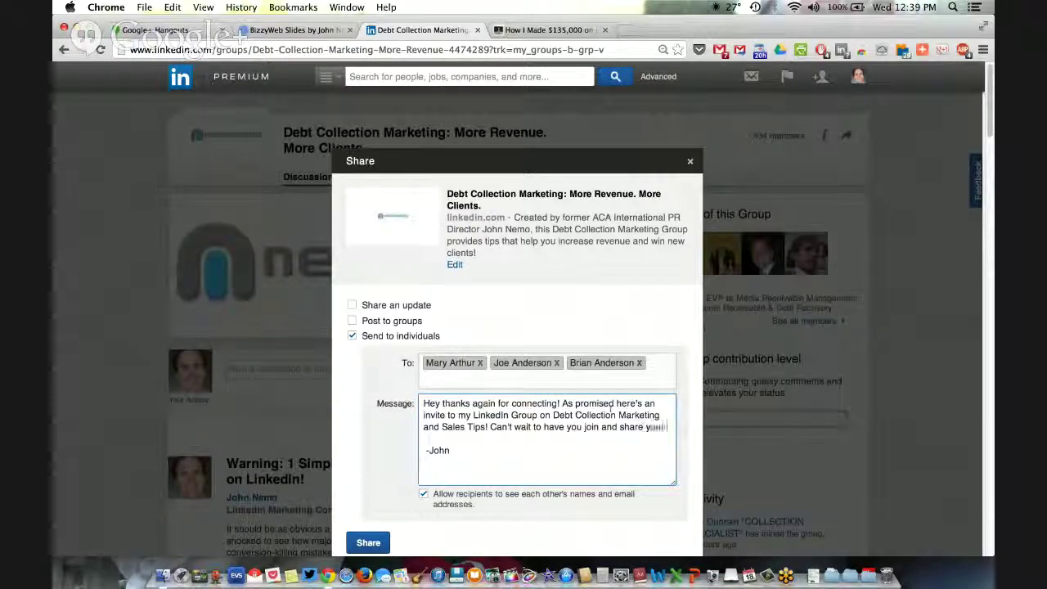
text(our thoughts!)
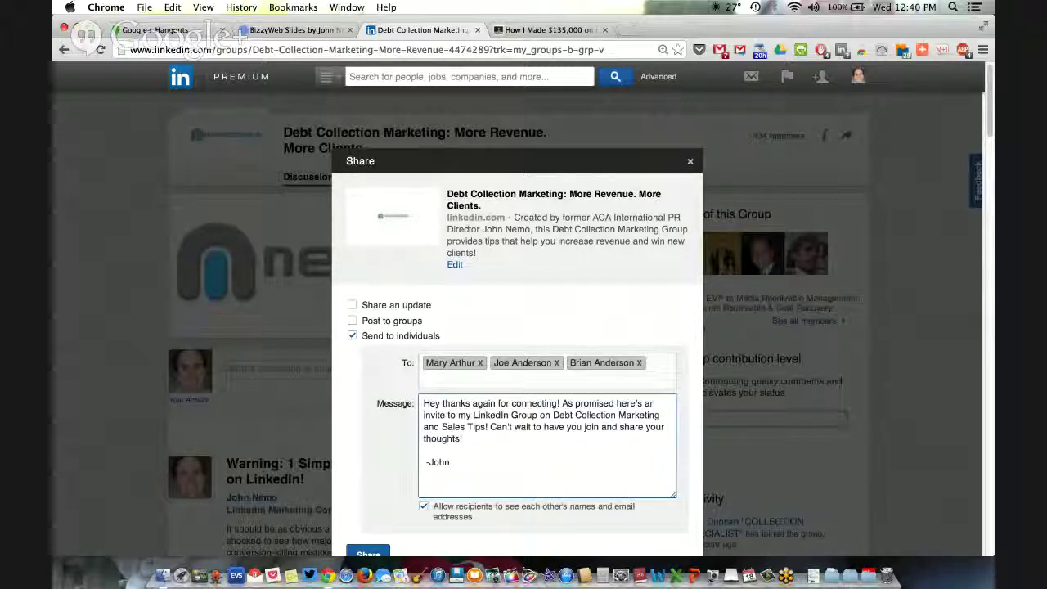
Step: Disallow recipients from seeing each other's names and email addresses, and close the share dialog without sending
click(446, 518)
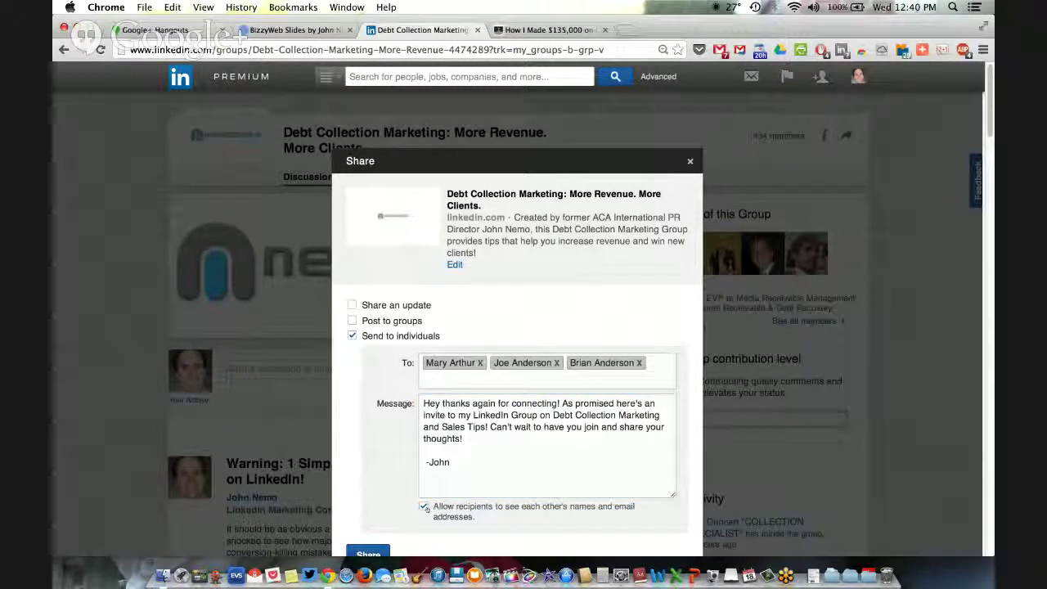
drag(475, 518, 433, 508)
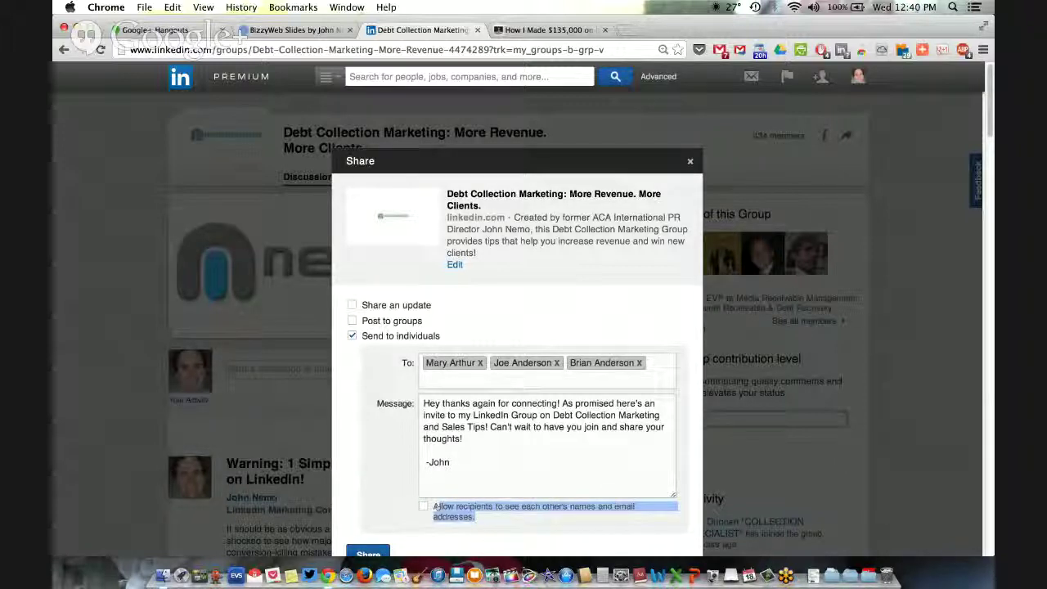
click(423, 506)
click(423, 506)
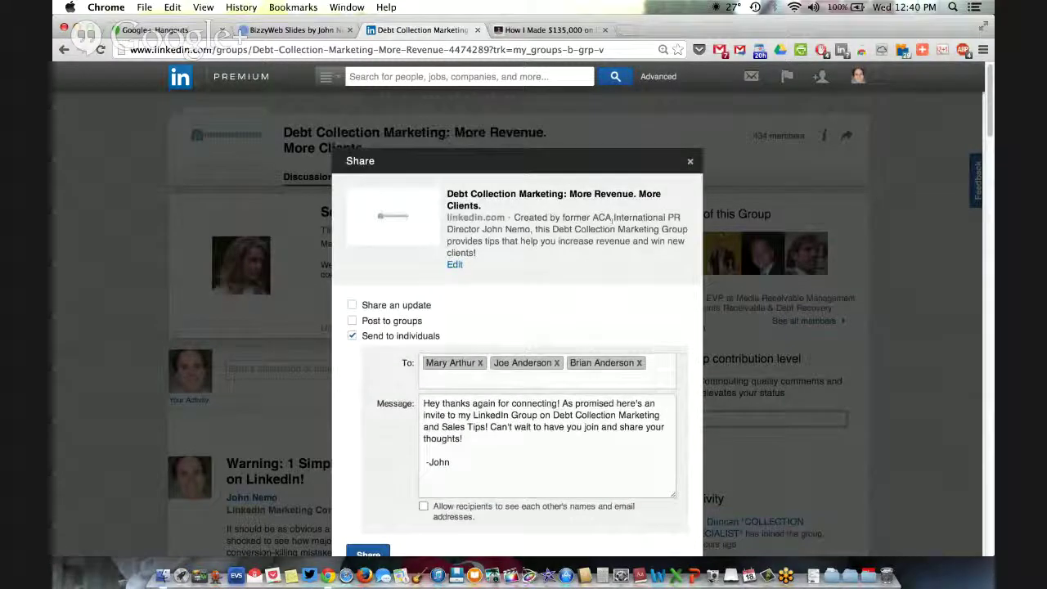
click(689, 161)
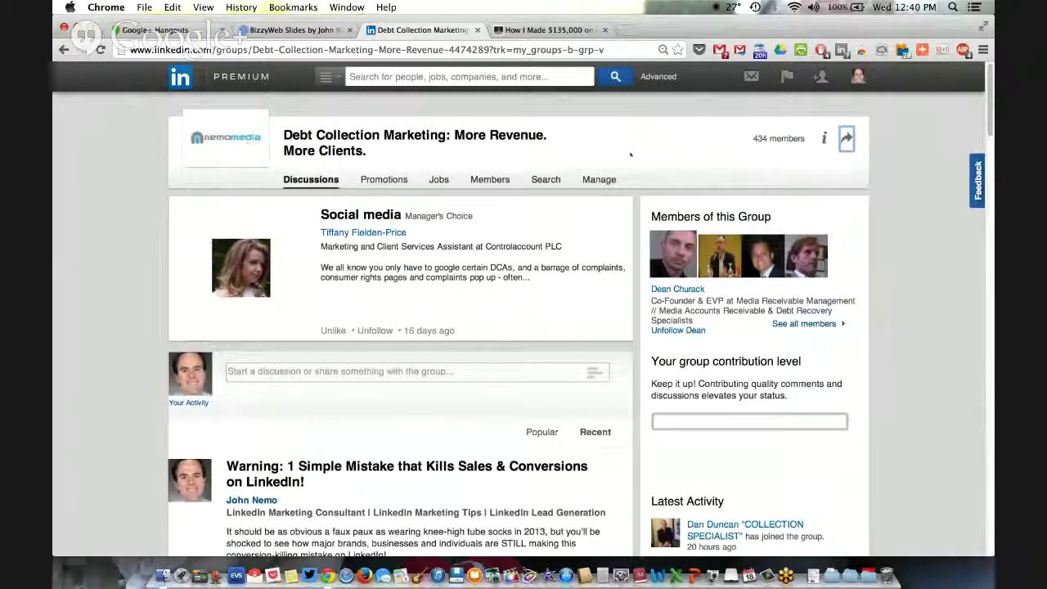
Step: Reload the Debt Collection Marketing group's main page and examine the discussion posts shared with its members
click(483, 136)
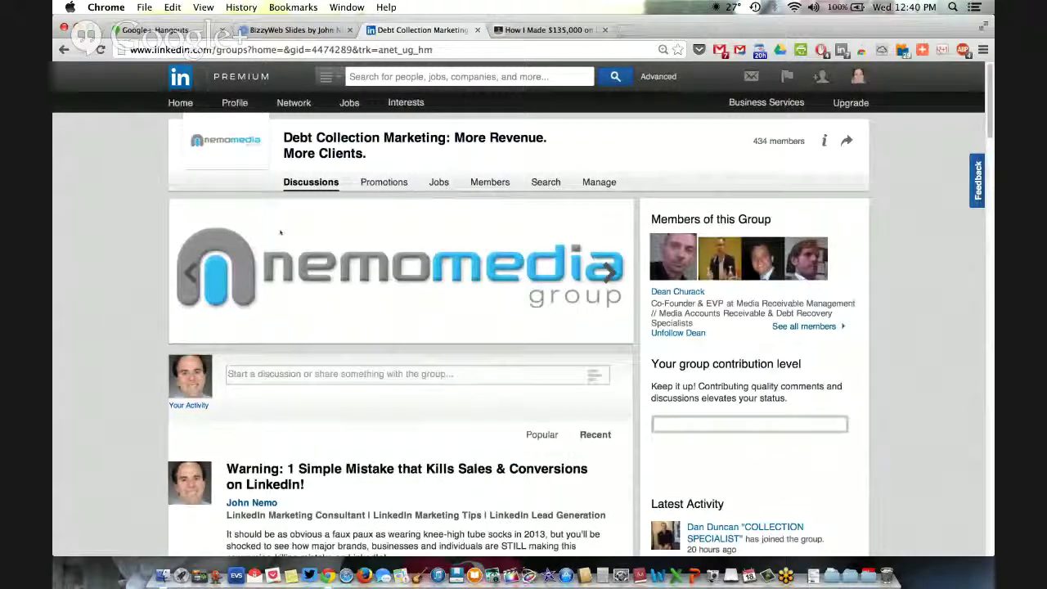
scroll(280, 233, down, 5)
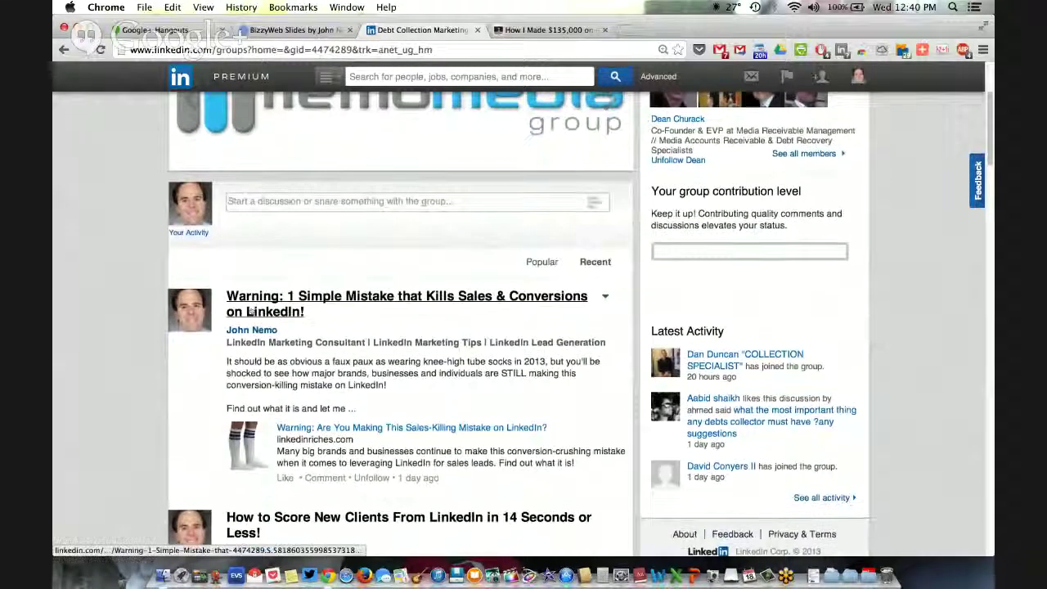
scroll(252, 311, down, 5)
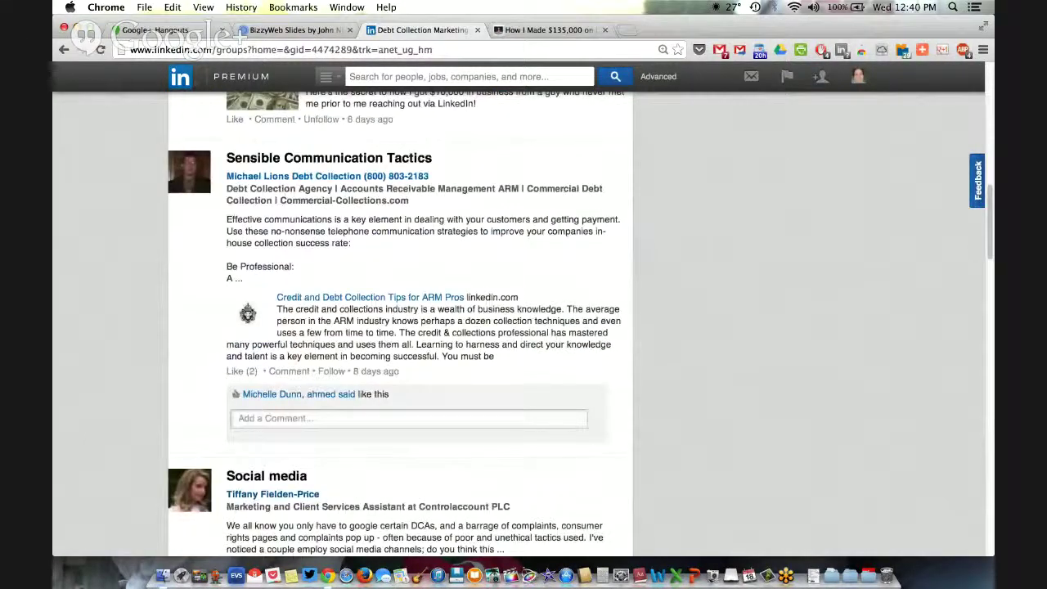
scroll(252, 309, up, 10)
scroll(252, 309, down, 10)
scroll(251, 309, up, 5)
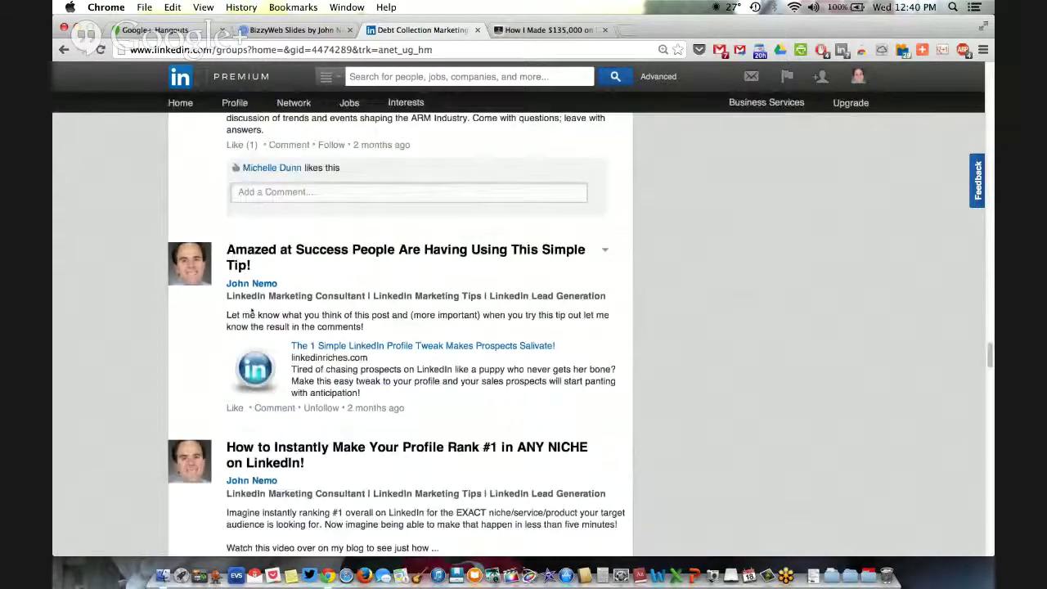
scroll(252, 309, down, 2)
scroll(252, 309, down, 5)
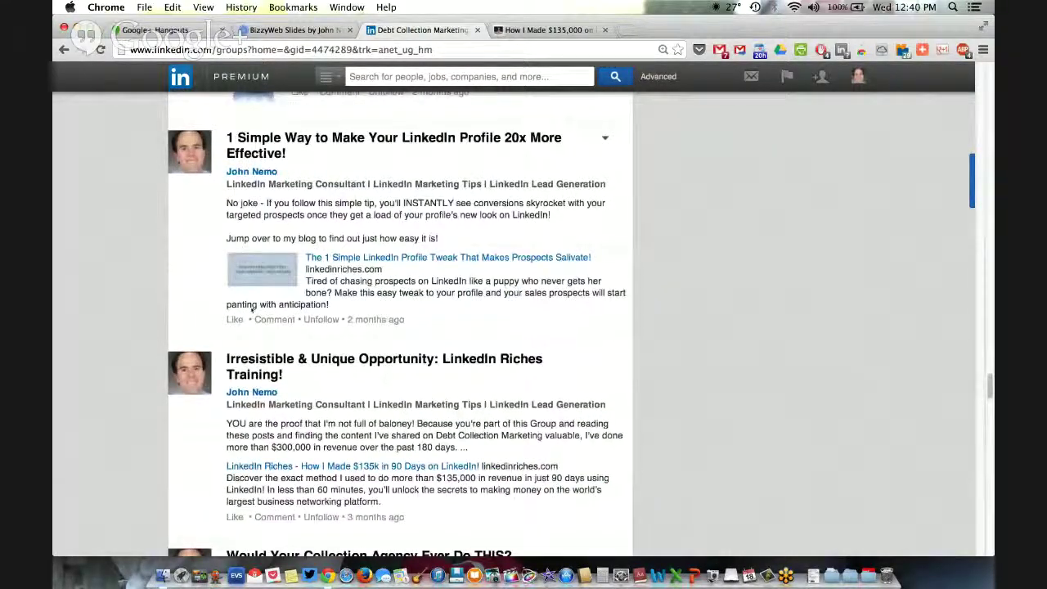
Step: Find the "Send it in, Jerome! How I Made $10k from a 60 second Video!" post among the group's discussions and open it
scroll(252, 309, down, 5)
scroll(252, 309, up, 15)
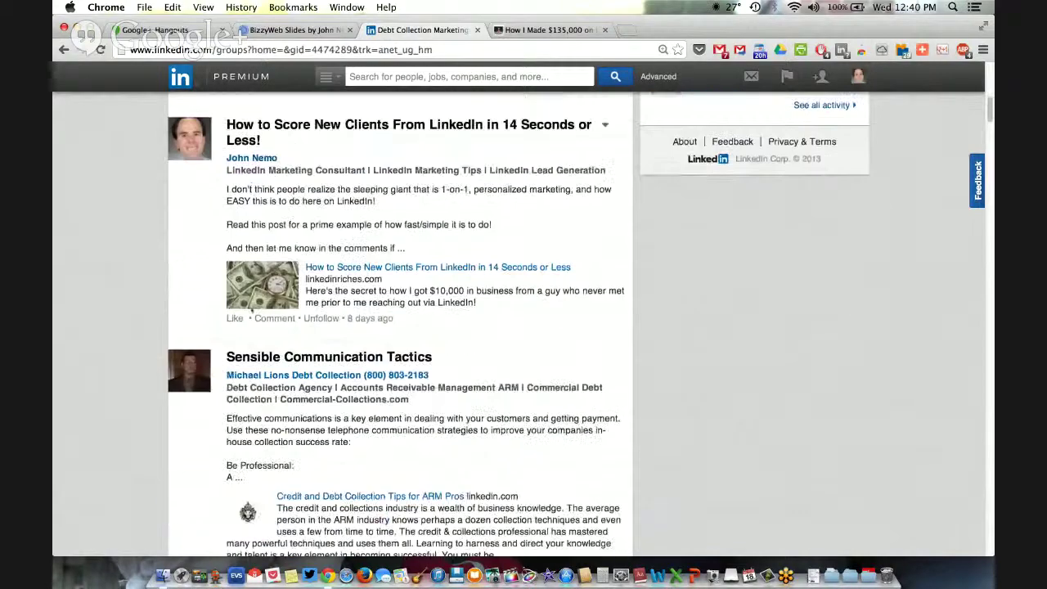
scroll(252, 309, down, 11)
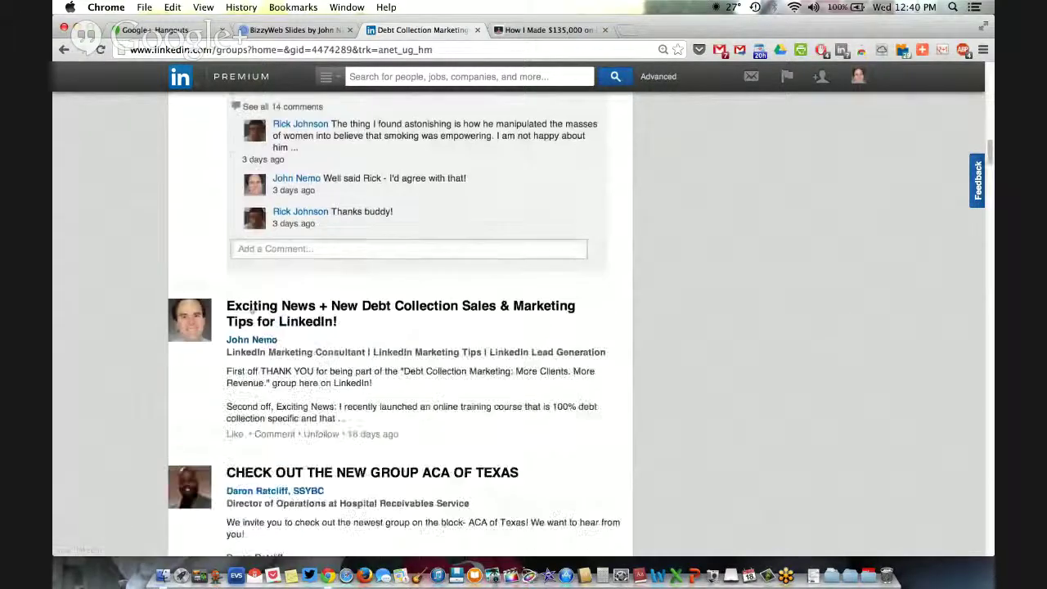
scroll(251, 309, down, 4)
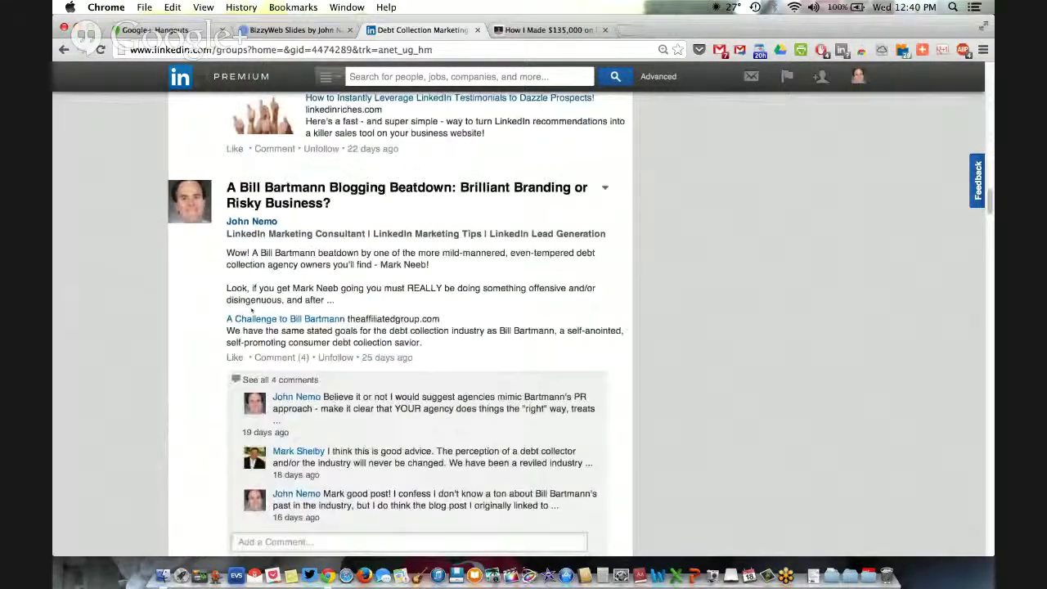
scroll(251, 310, down, 7)
click(241, 300)
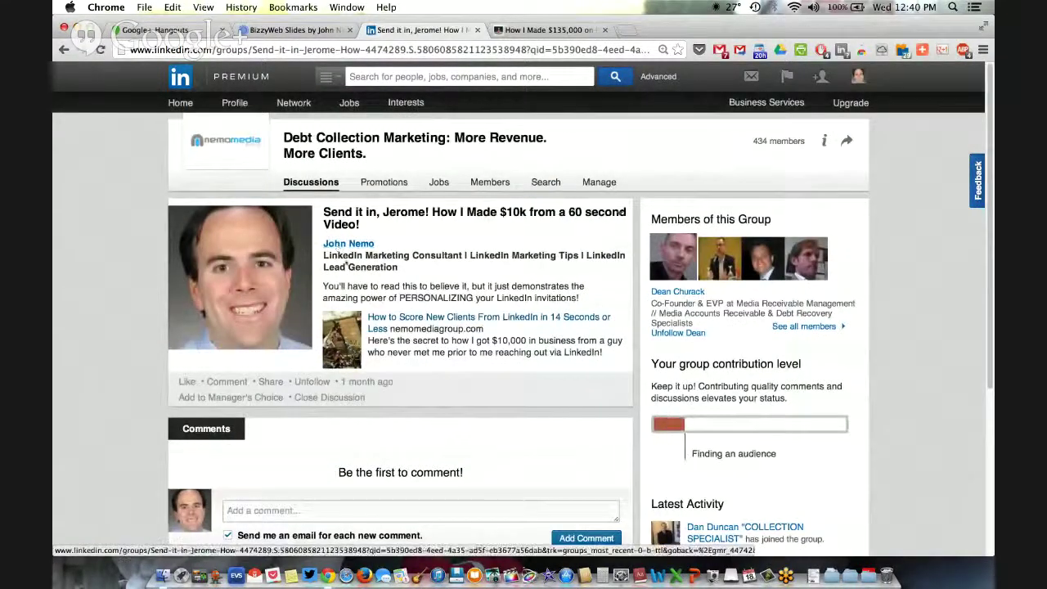
Step: Try to open the post's linked article "How to Score New Clients From LinkedIn in 14 Seconds or Less", and close its page
click(415, 317)
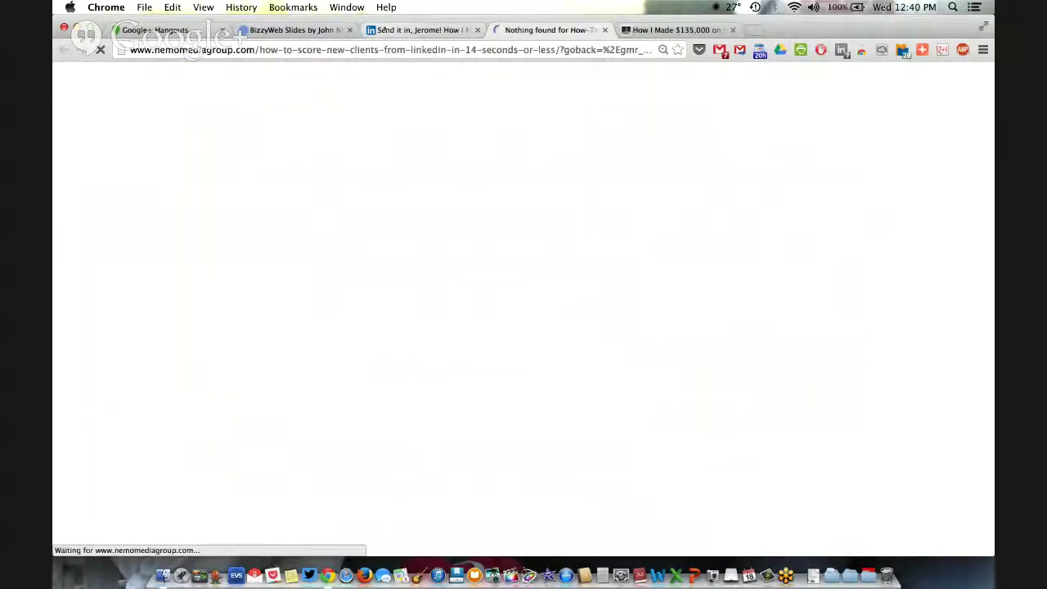
click(384, 30)
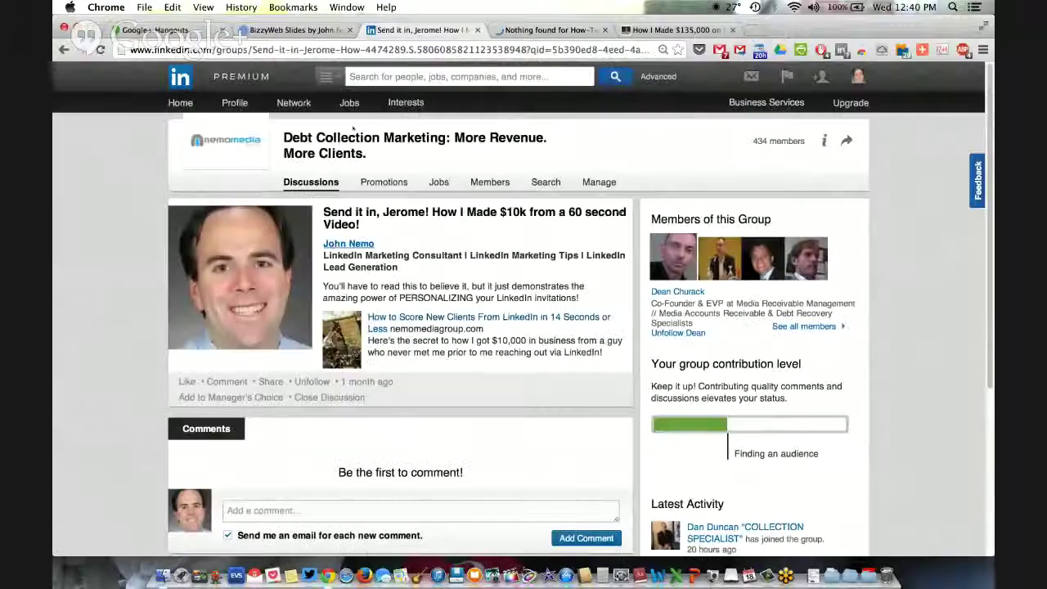
click(553, 33)
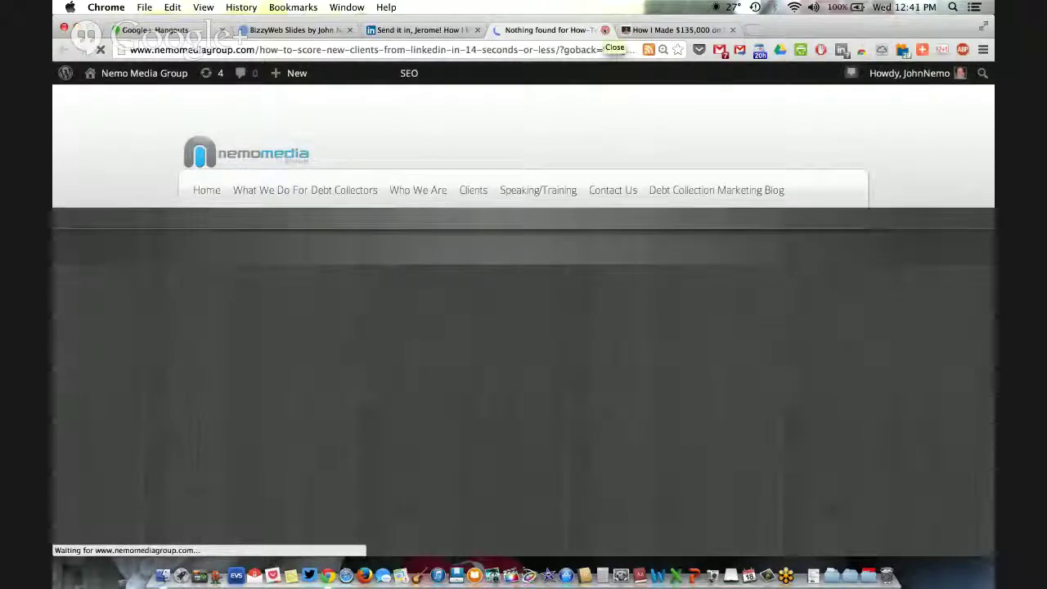
click(605, 30)
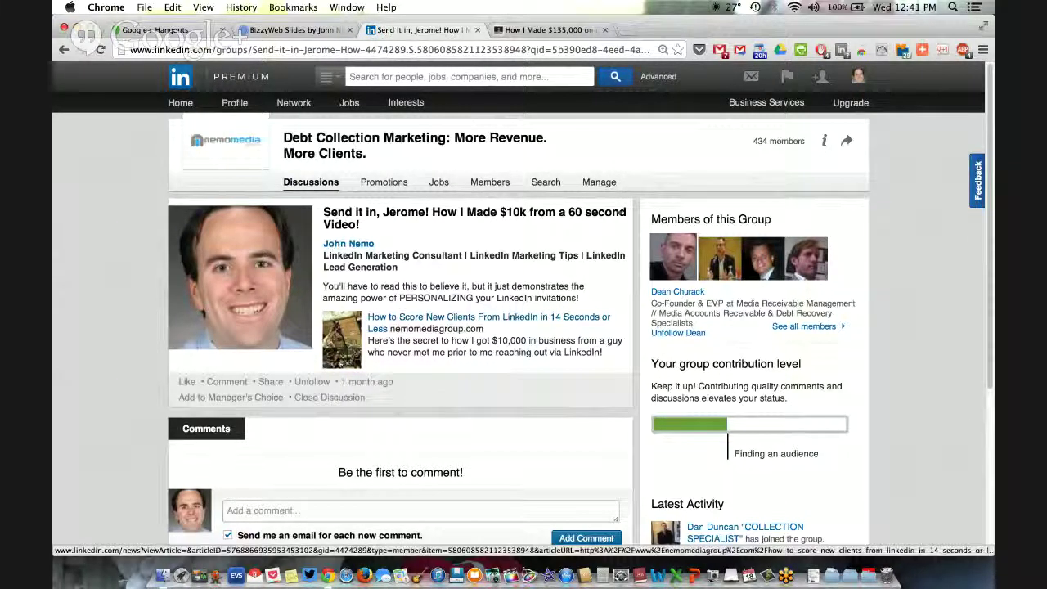
Step: Search Google for "send it in jerome" and open the ESPN-uploaded "Send It In, Jerome!" YouTube video
click(439, 49)
text(send it )
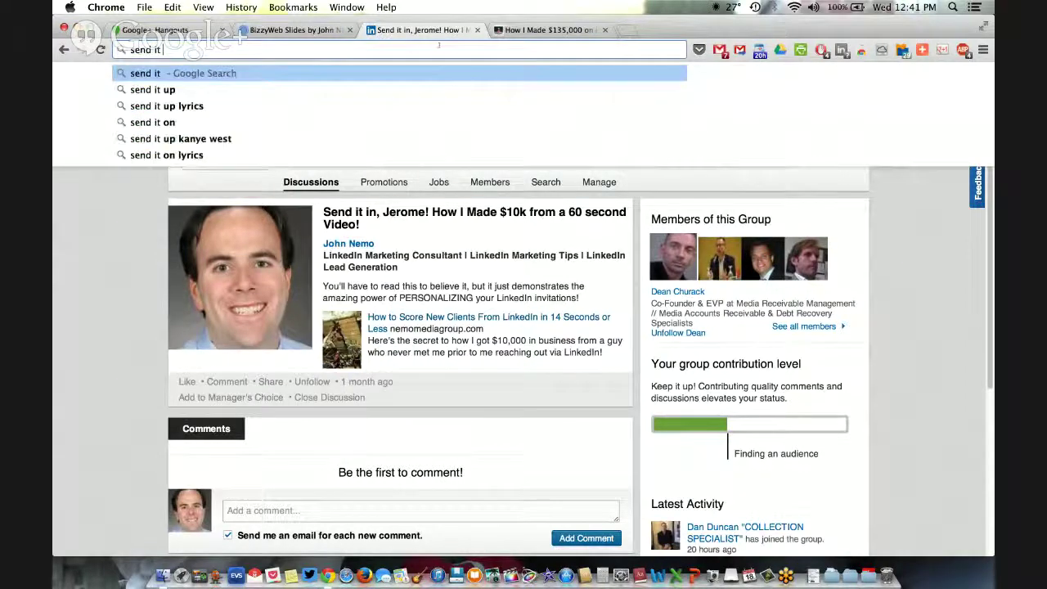
text(in jerome)
key(Return)
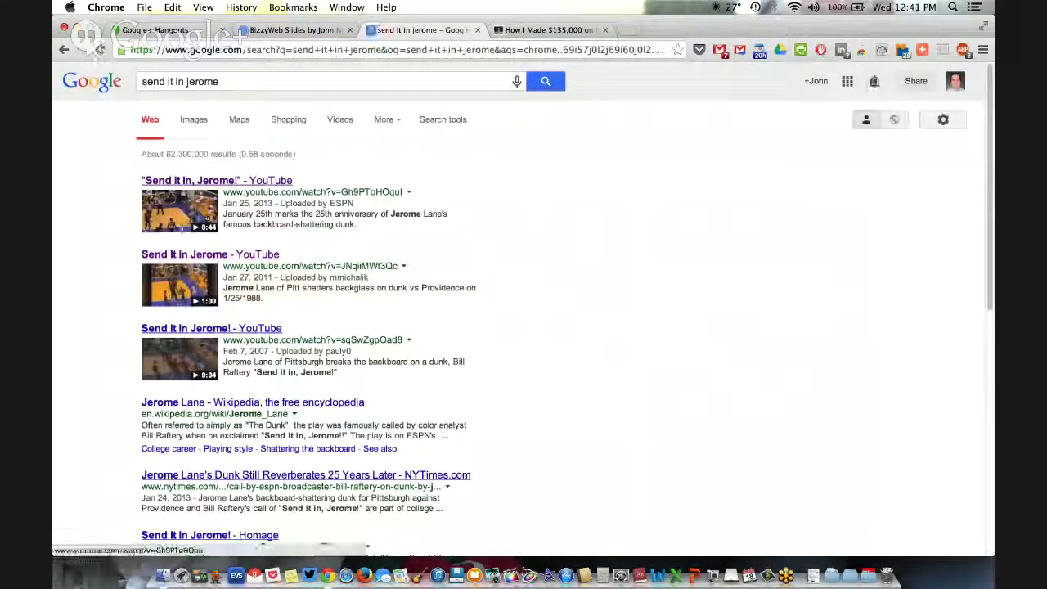
click(182, 228)
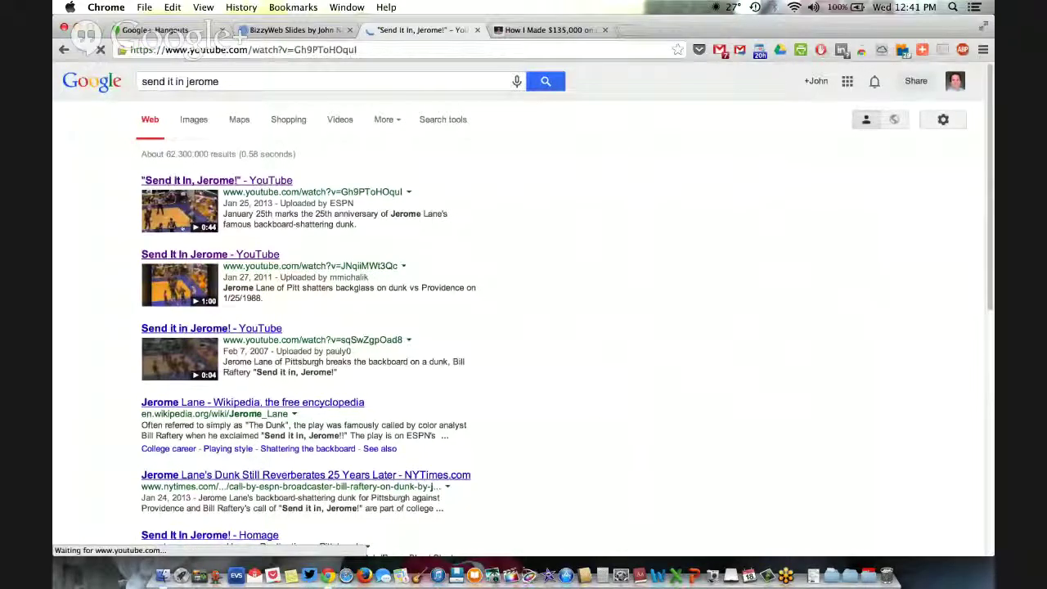